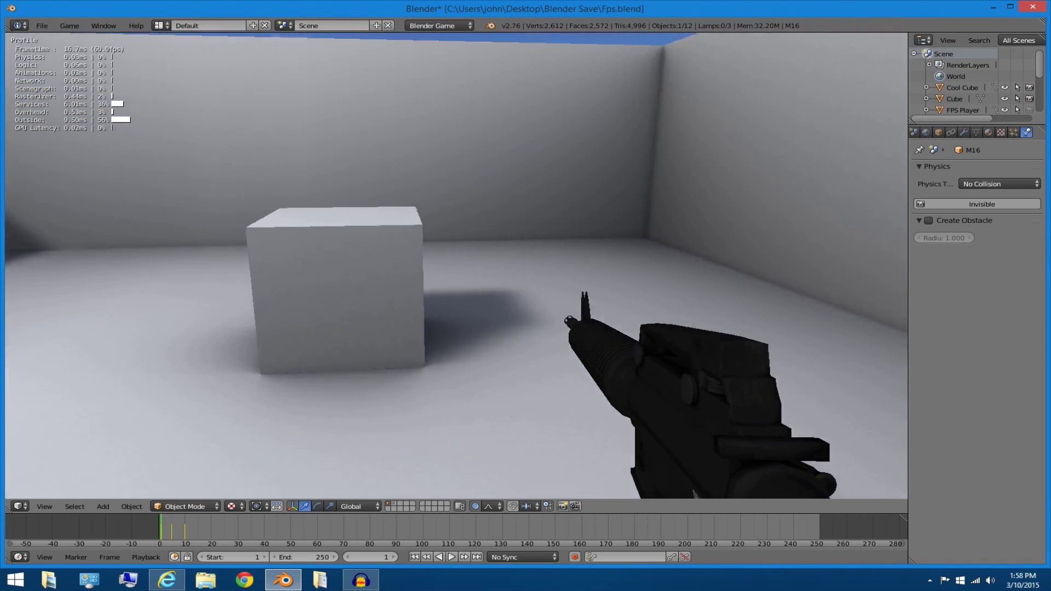
{"action": "key", "text": "w"}
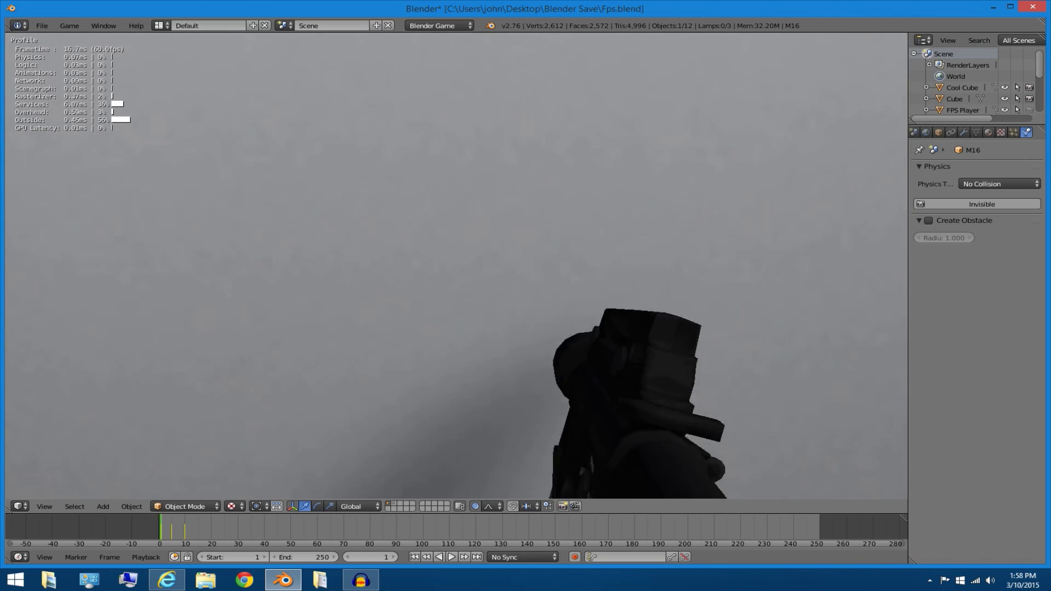
Test the game by walking up to the cubes and aiming the M16, and end the game.
{"action": "key", "text": "w"}
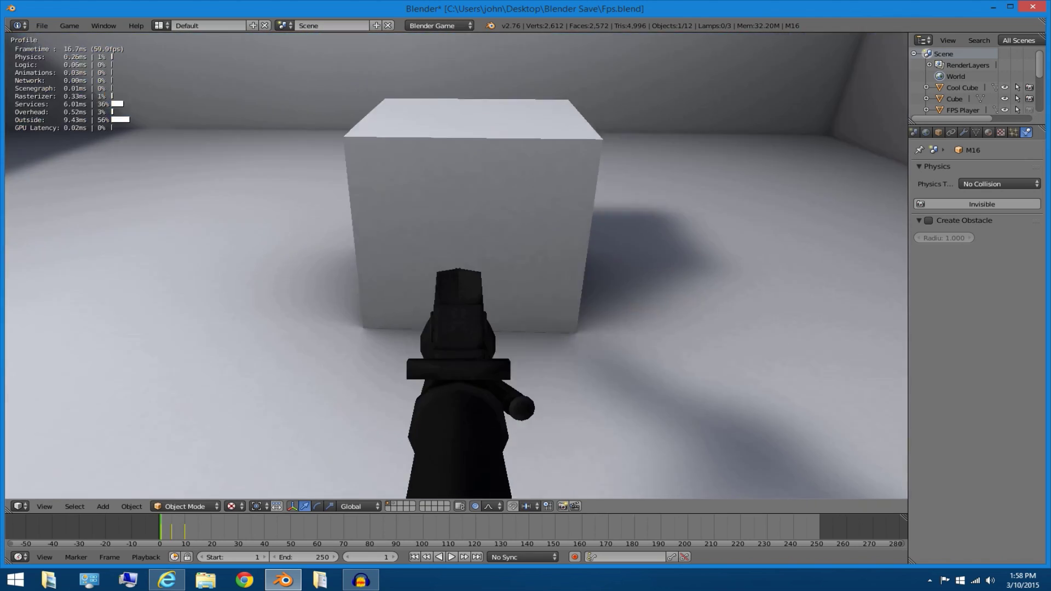
{"action": "key", "text": "d"}
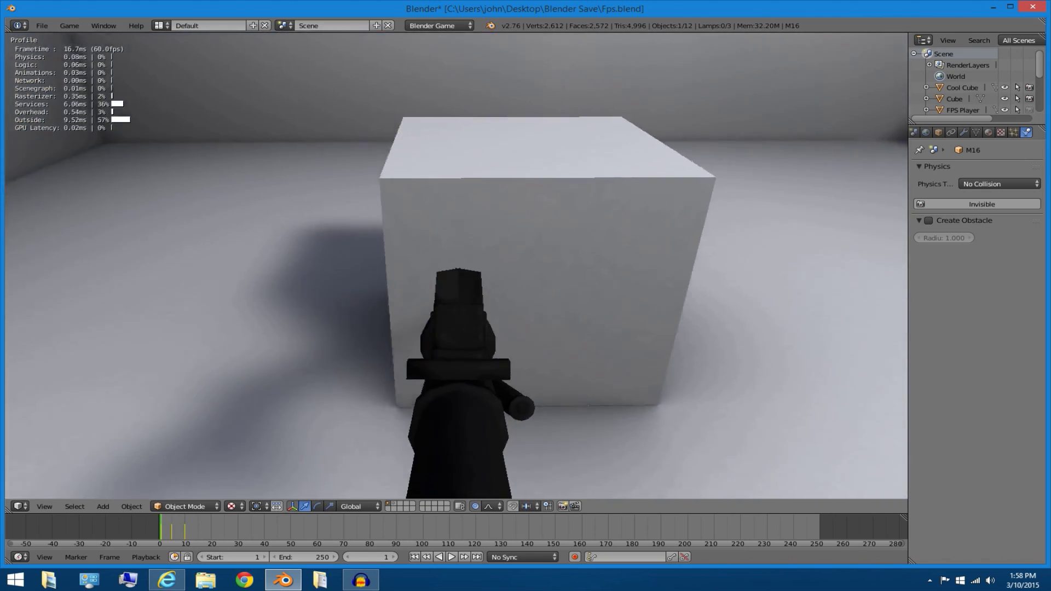
{"action": "key", "text": "Escape"}
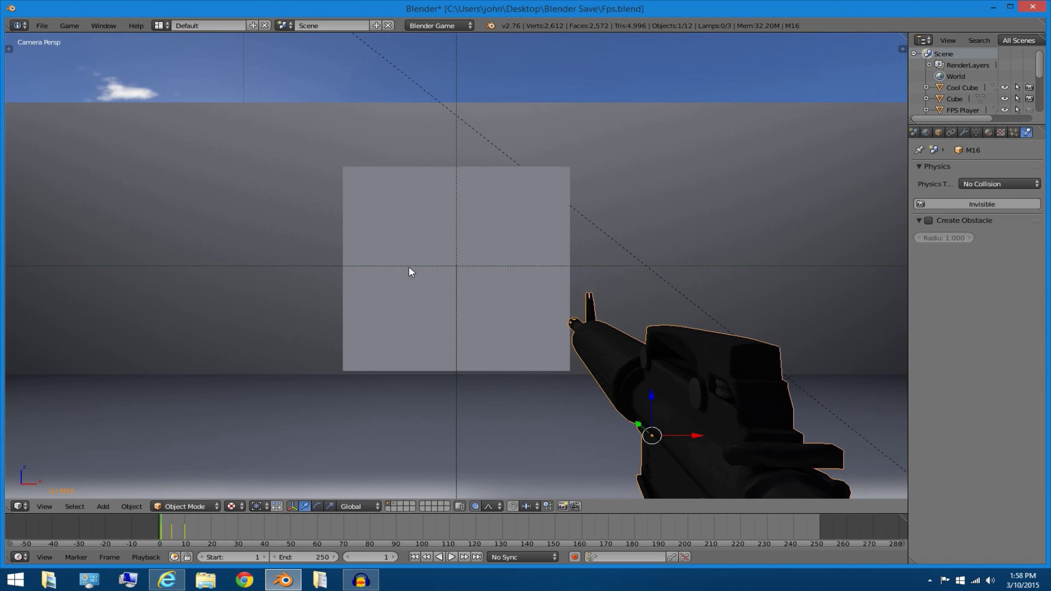
Examine the M16, its magazine, the FPS player and the FPS camera from several sides.
{"action": "middle_click_drag", "start_coordinate": [244, 302], "coordinate": [345, 345]}
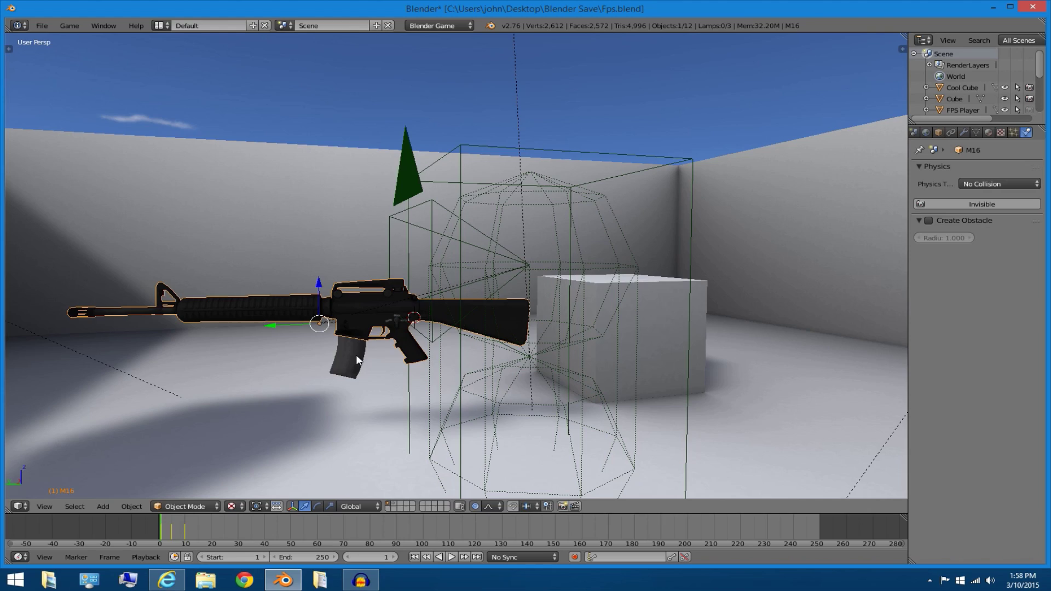
{"action": "right_click", "coordinate": [354, 357], "text": "shift"}
{"action": "middle_click_drag", "start_coordinate": [328, 266], "coordinate": [505, 189]}
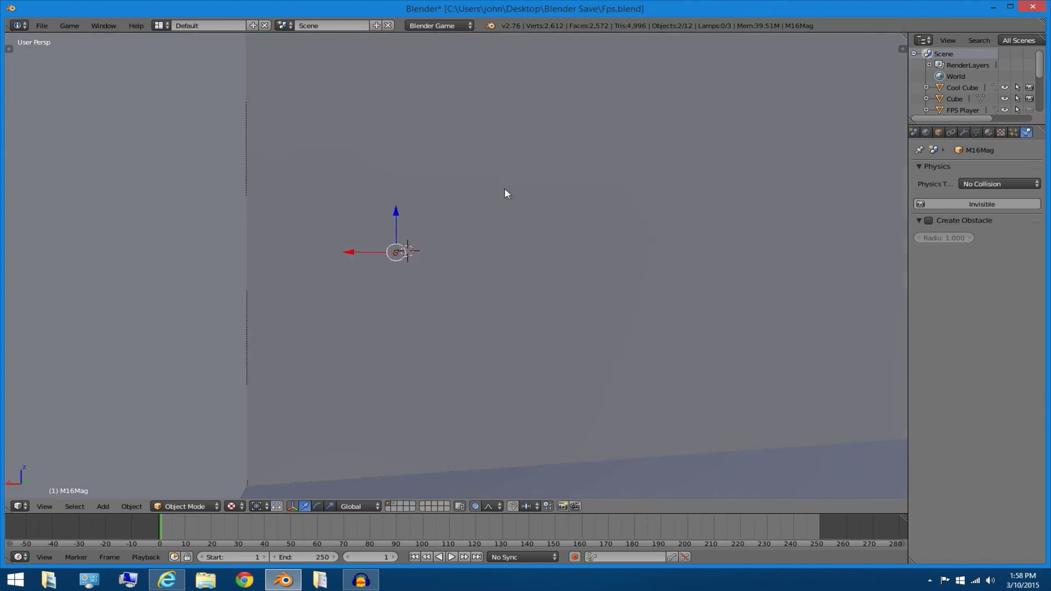
{"action": "scroll", "coordinate": [505, 190], "scroll_direction": "down", "scroll_amount": 8}
{"action": "right_click", "coordinate": [525, 264]}
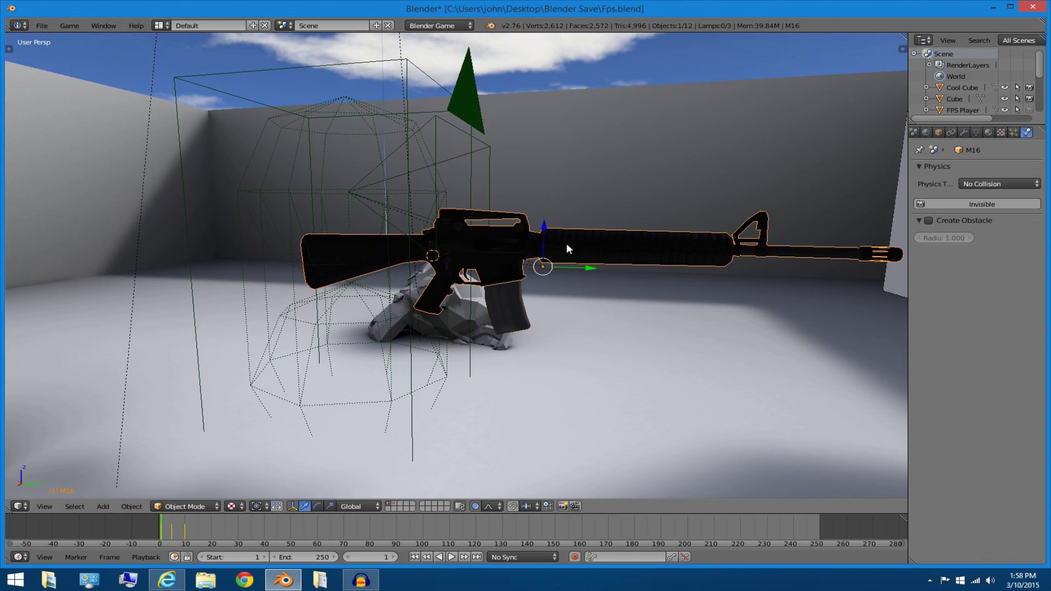
{"action": "middle_click_drag", "start_coordinate": [572, 226], "coordinate": [530, 208]}
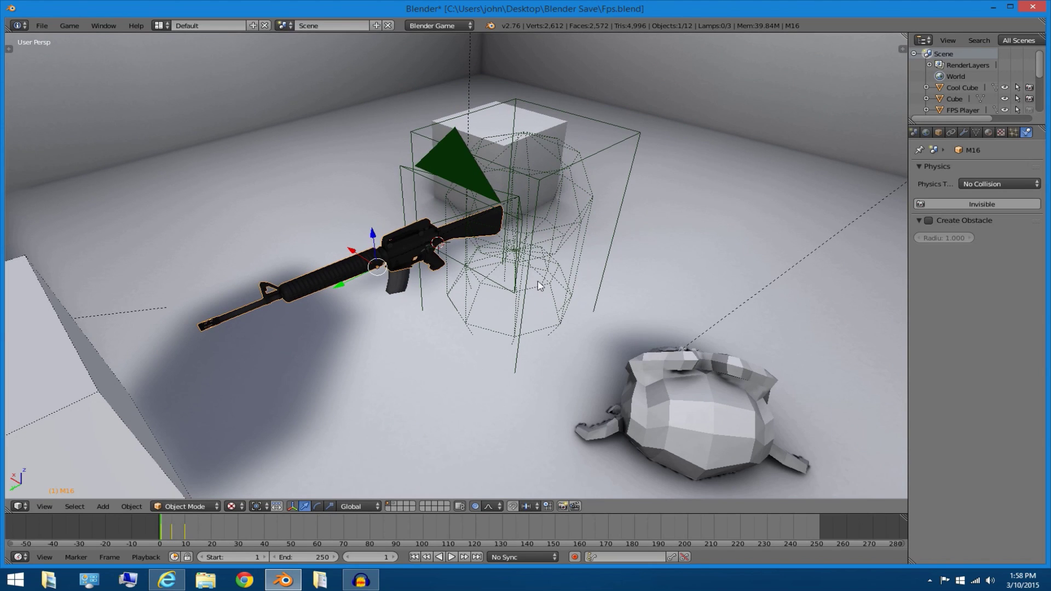
{"action": "middle_click_drag", "start_coordinate": [617, 270], "coordinate": [551, 226]}
{"action": "right_click", "coordinate": [411, 277]}
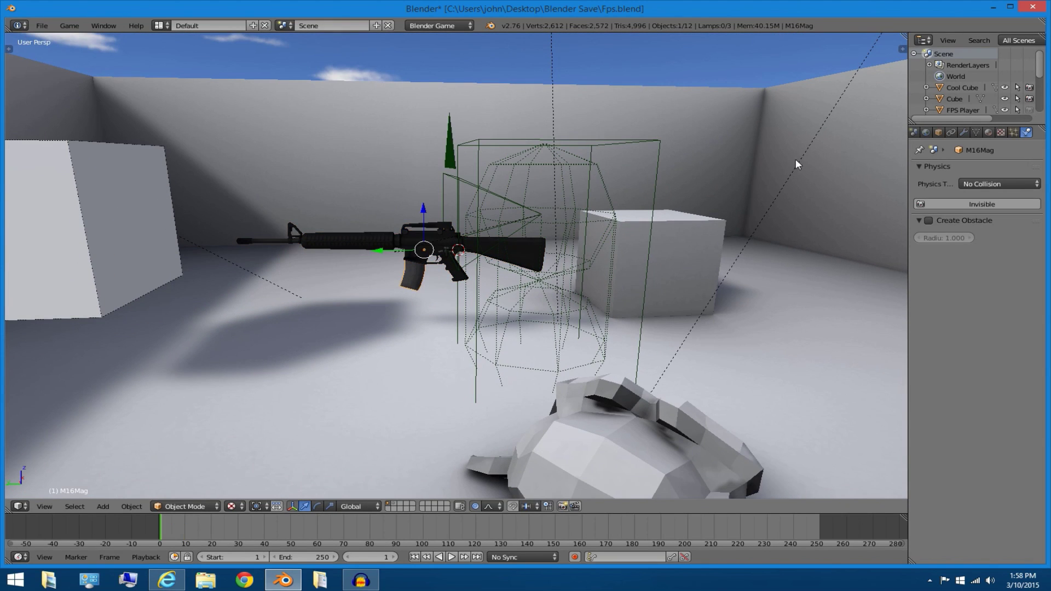
{"action": "right_click", "coordinate": [401, 238], "text": "shift"}
{"action": "middle_click_drag", "start_coordinate": [376, 236], "coordinate": [643, 241]}
{"action": "right_click", "coordinate": [442, 145]}
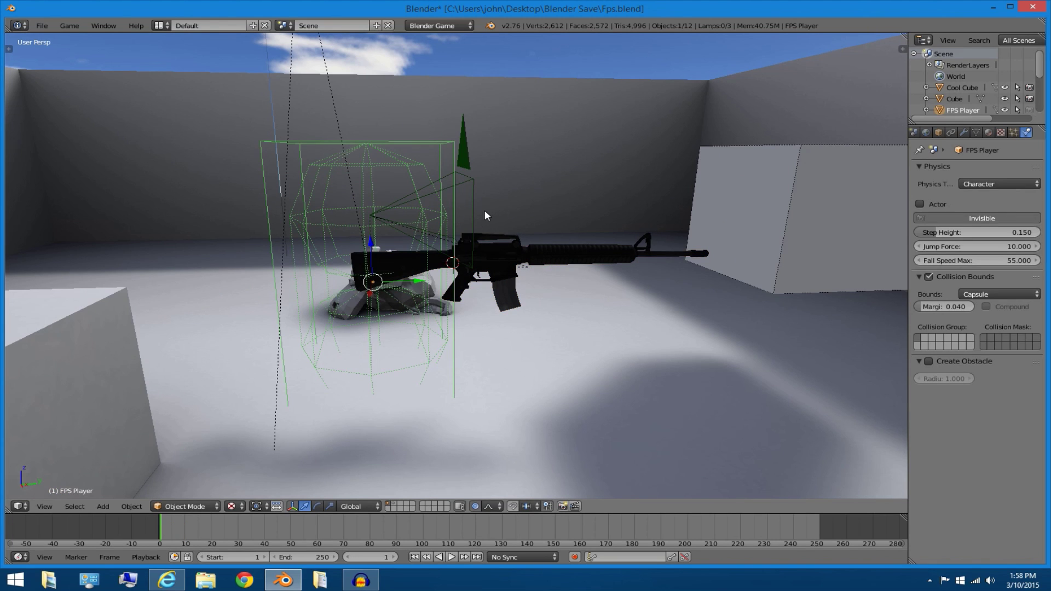
{"action": "right_click", "coordinate": [485, 209]}
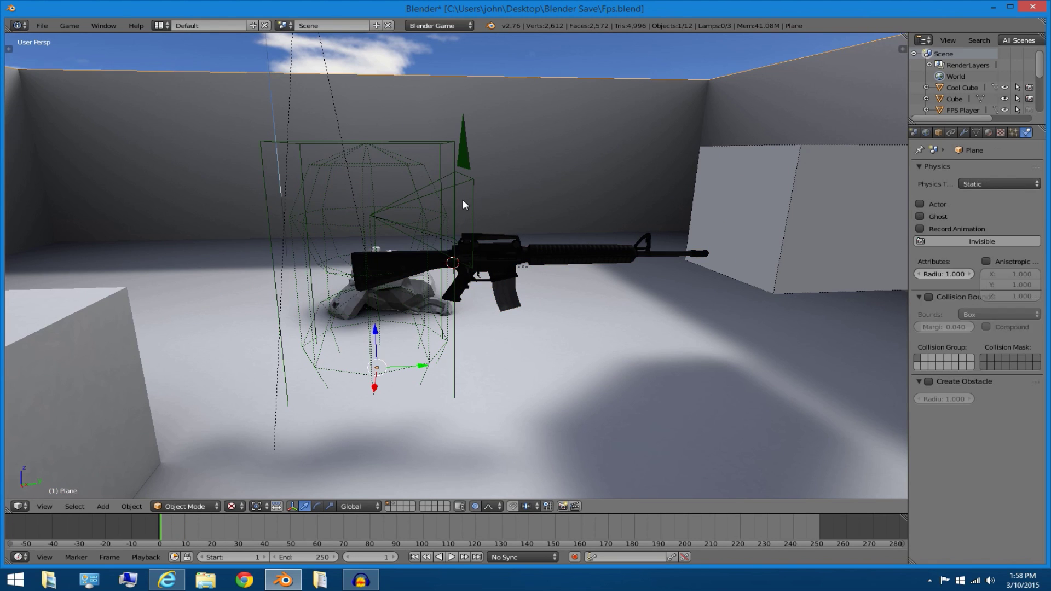
Copy the M16 together with its magazine and clear the selection.
{"action": "right_click", "coordinate": [514, 271]}
{"action": "right_click", "coordinate": [510, 293], "text": "shift"}
{"action": "middle_click_drag", "start_coordinate": [592, 238], "coordinate": [309, 126]}
{"action": "right_click", "coordinate": [489, 311]}
{"action": "right_click", "coordinate": [448, 323], "text": "shift"}
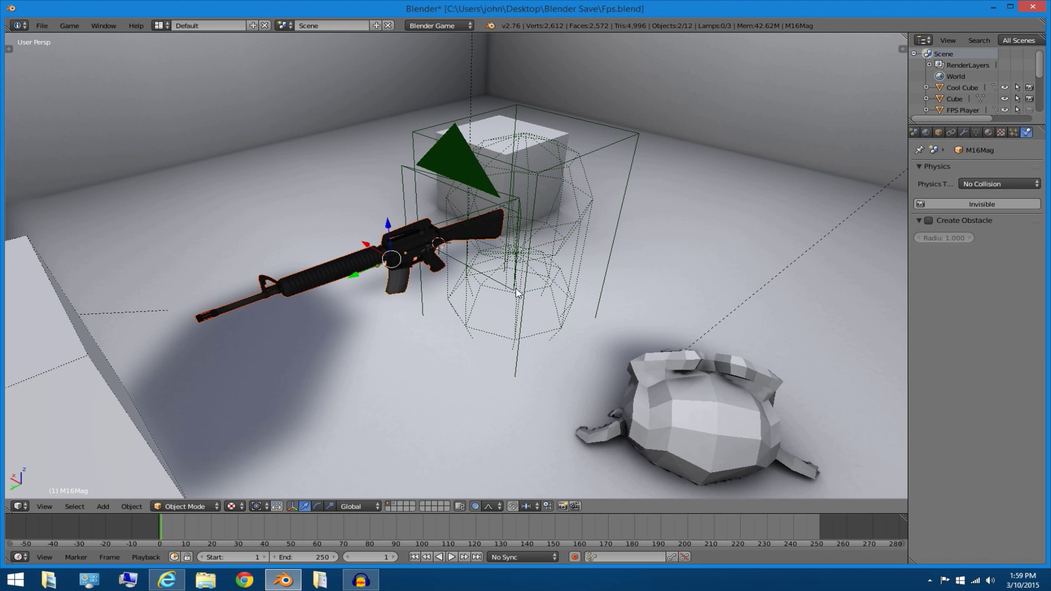
{"action": "key", "text": "ctrl+c"}
{"action": "key", "text": "a"}
{"action": "middle_click_drag", "start_coordinate": [572, 263], "coordinate": [404, 226]}
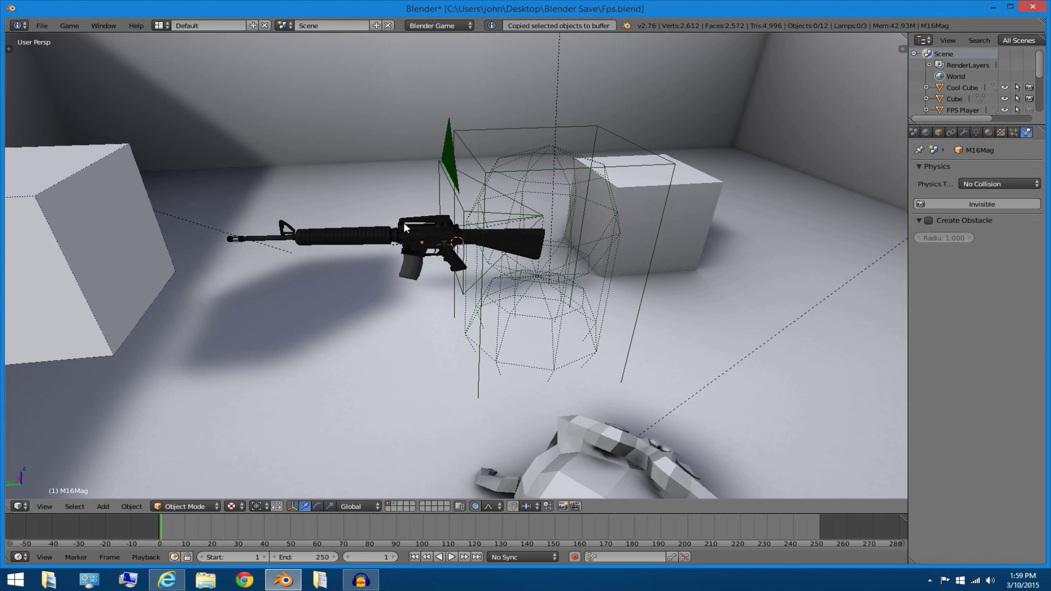
Select the M16 and the FPS Camera together and copy both objects.
{"action": "right_click", "coordinate": [405, 224]}
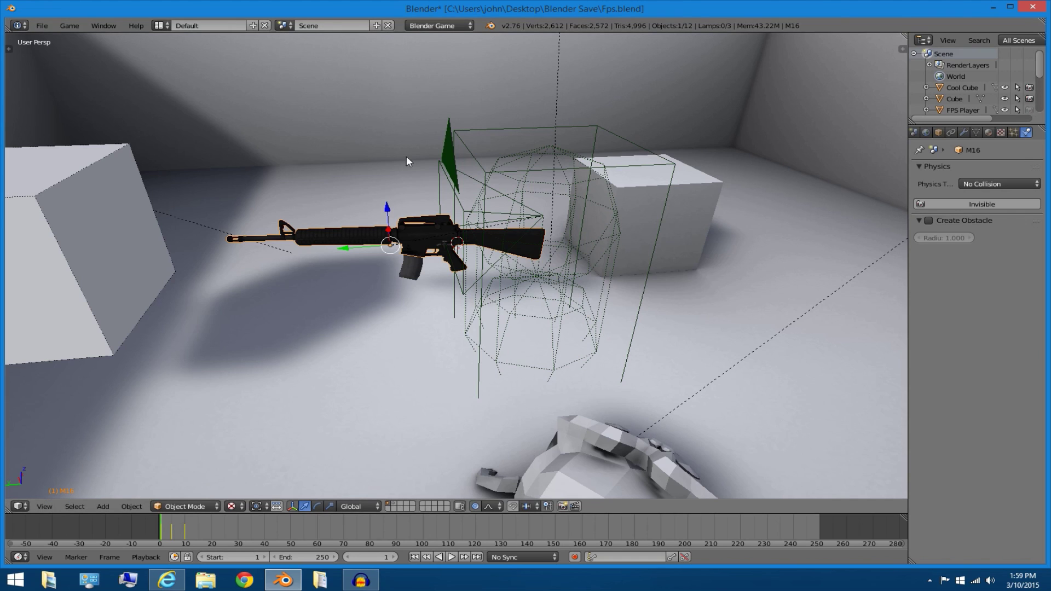
{"action": "right_click", "coordinate": [451, 171], "text": "shift"}
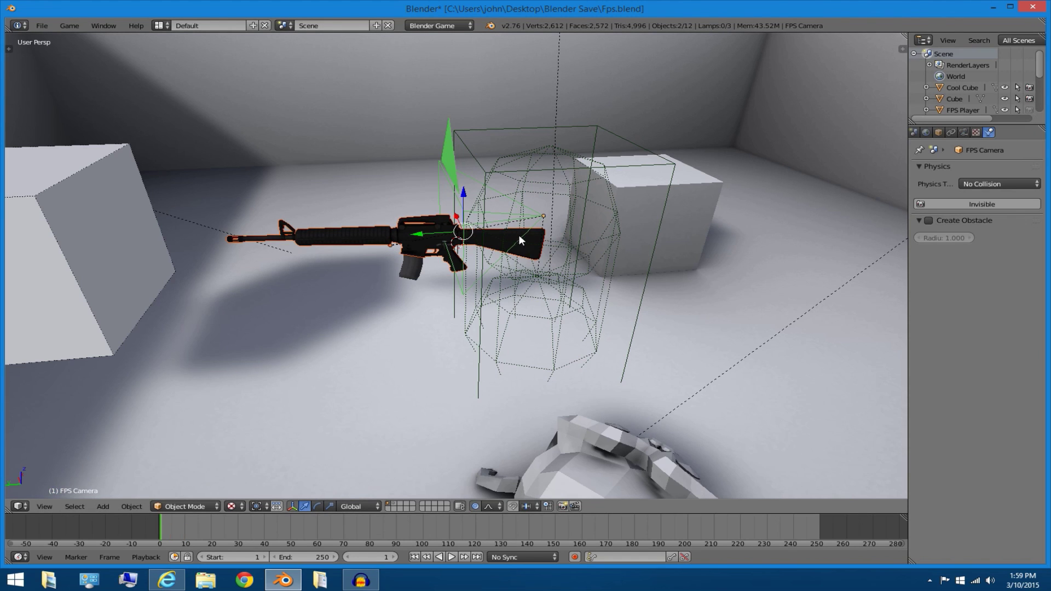
{"action": "key", "text": "ctrl+c"}
{"action": "right_click", "coordinate": [446, 174]}
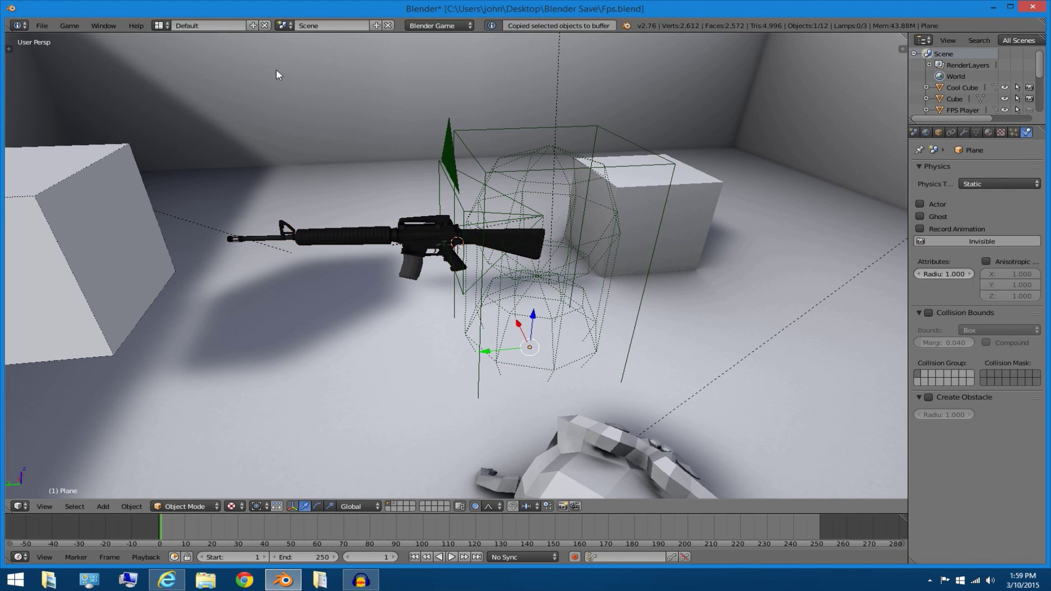
{"action": "middle_click_drag", "start_coordinate": [426, 166], "coordinate": [364, 132]}
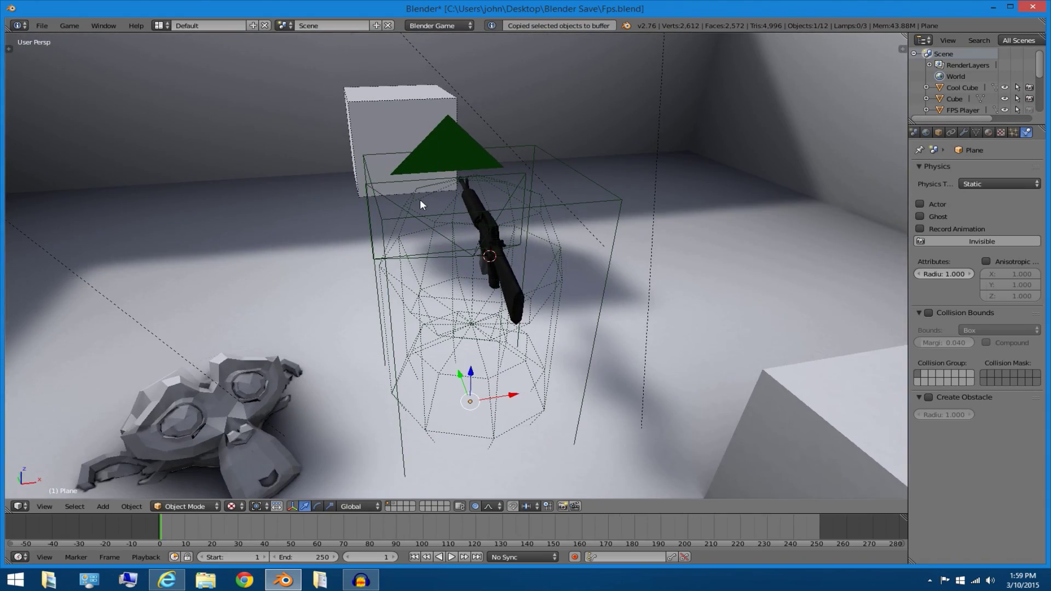
{"action": "middle_click_drag", "start_coordinate": [420, 205], "coordinate": [413, 162]}
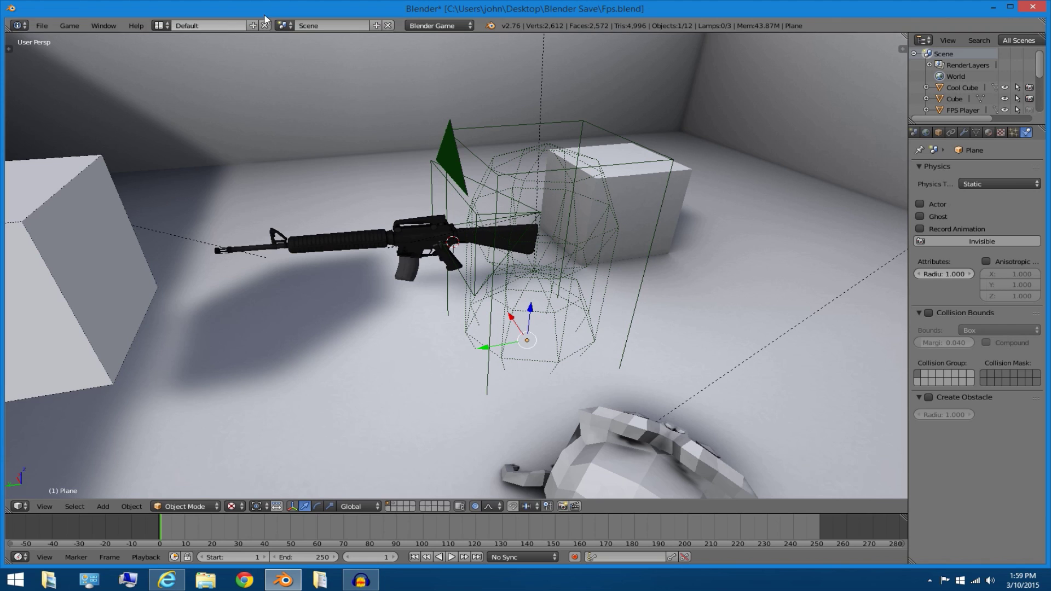
Create a new empty scene and name it Overlay.
{"action": "left_click", "coordinate": [376, 25]}
{"action": "left_click", "coordinate": [360, 51]}
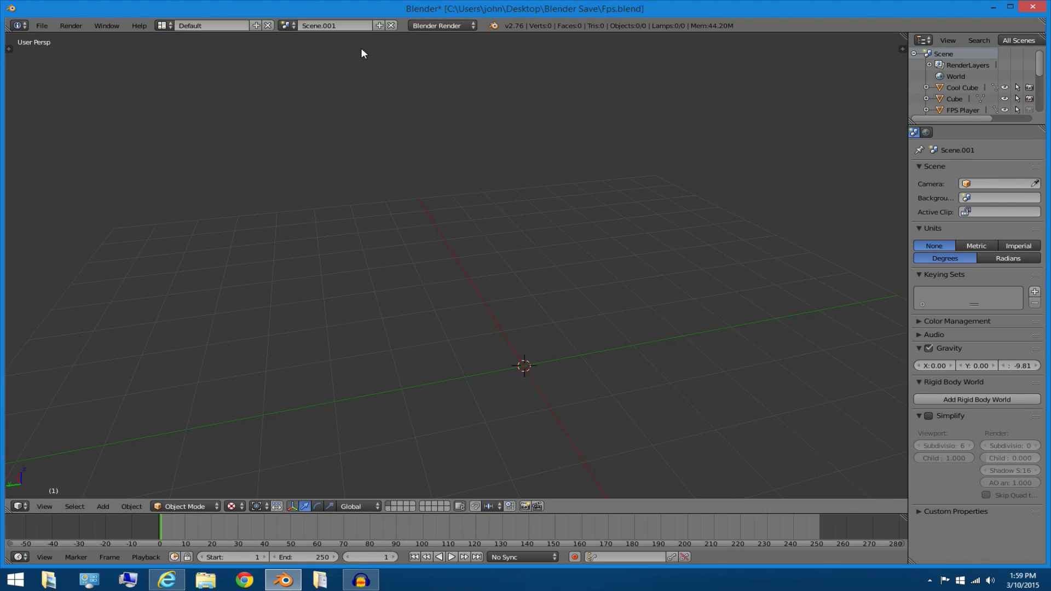
{"action": "double_click", "coordinate": [357, 25]}
{"action": "type", "text": "o"}
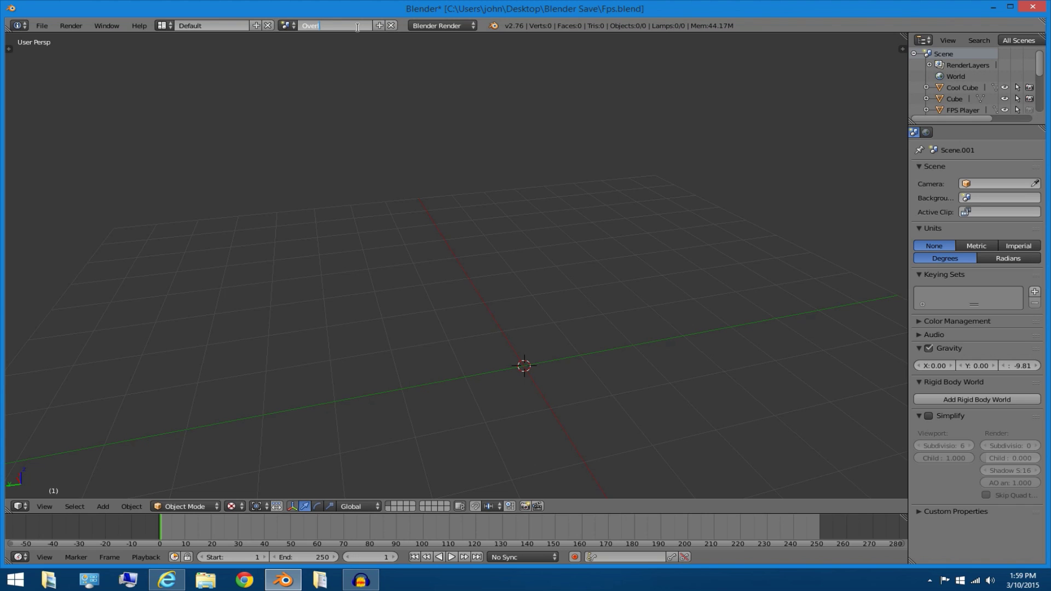
{"action": "type", "text": "verlay"}
{"action": "key", "text": "Return"}
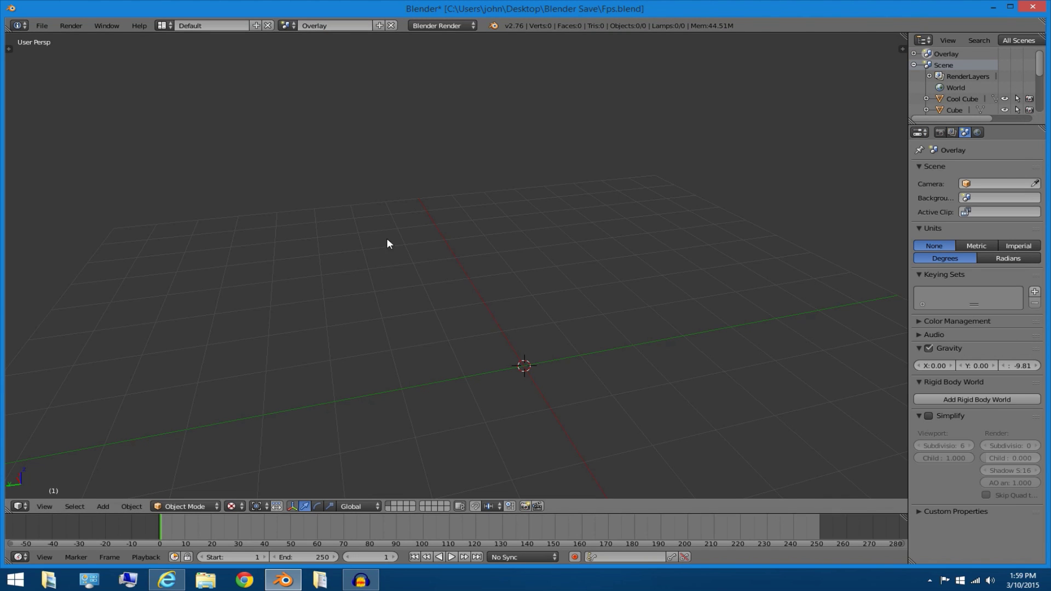
Paste the copied M16 and FPS camera into the Overlay scene and check the rifle up close.
{"action": "key", "text": "ctrl+v"}
{"action": "key", "text": "a"}
{"action": "middle_click_drag", "start_coordinate": [448, 243], "coordinate": [603, 211]}
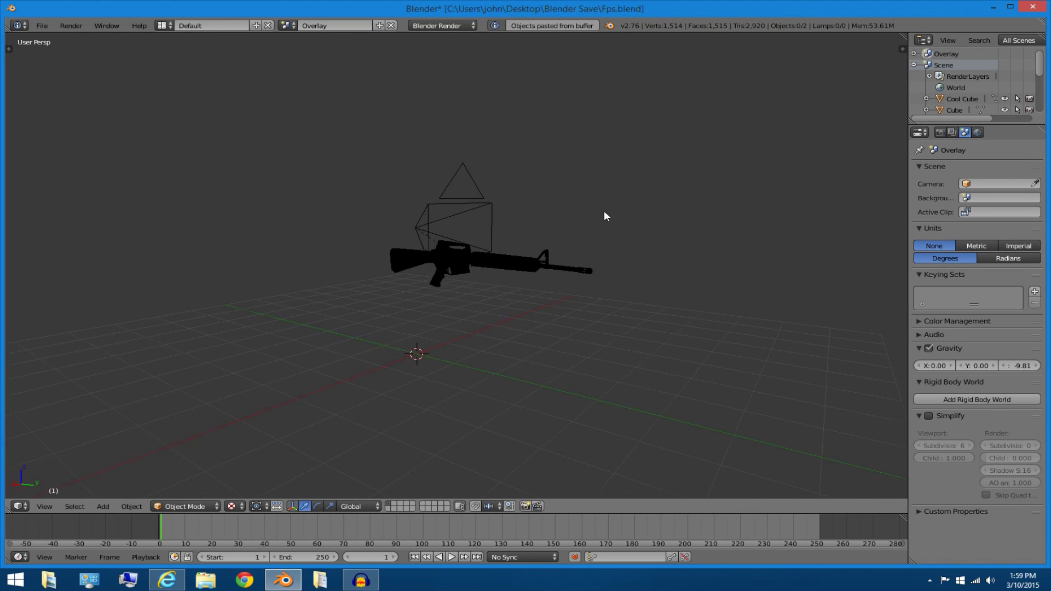
{"action": "scroll", "coordinate": [547, 235], "scroll_direction": "up", "scroll_amount": 2}
{"action": "right_click", "coordinate": [460, 273]}
{"action": "scroll", "coordinate": [473, 312], "scroll_direction": "up", "scroll_amount": 4}
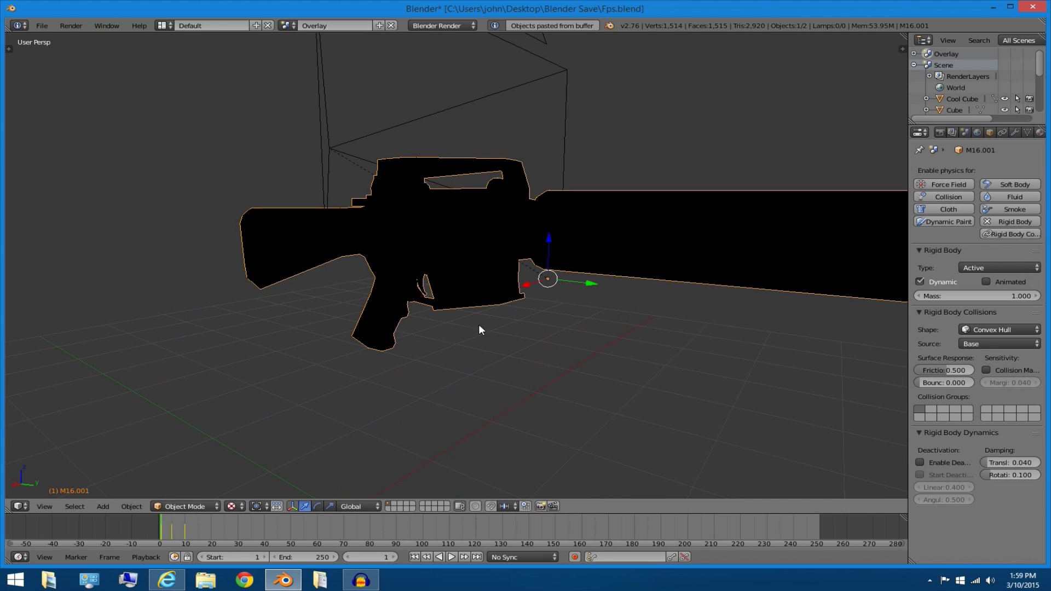
{"action": "key", "text": "a"}
{"action": "middle_click_drag", "start_coordinate": [439, 280], "coordinate": [508, 261]}
Select the pasted FPS camera, change to the Game Logic screen layout and show the Overlay scene there.
{"action": "right_click", "coordinate": [408, 208]}
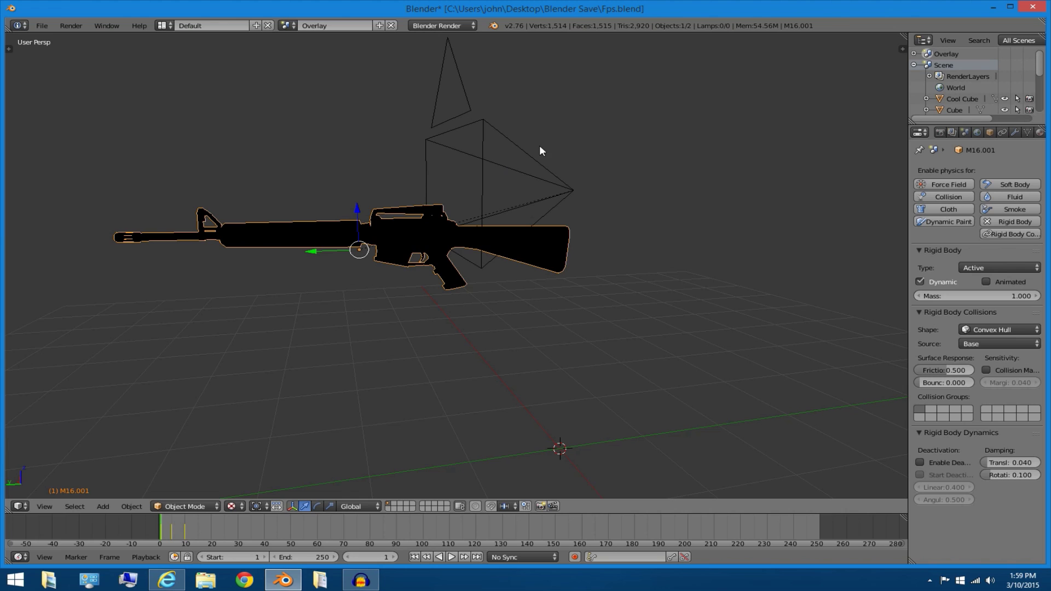
{"action": "right_click", "coordinate": [540, 170]}
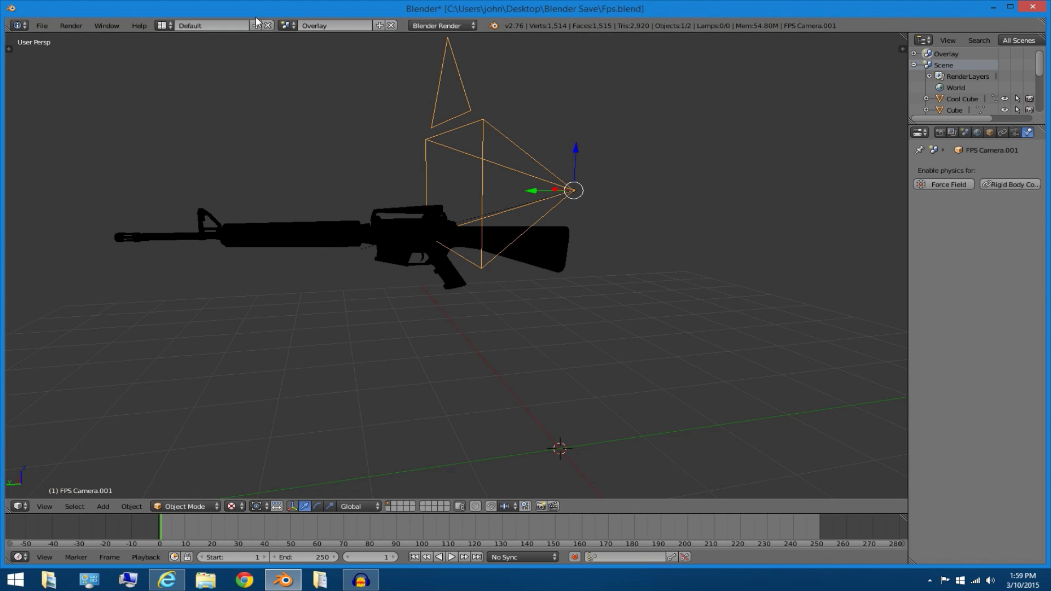
{"action": "left_click", "coordinate": [166, 26]}
{"action": "left_click", "coordinate": [193, 84]}
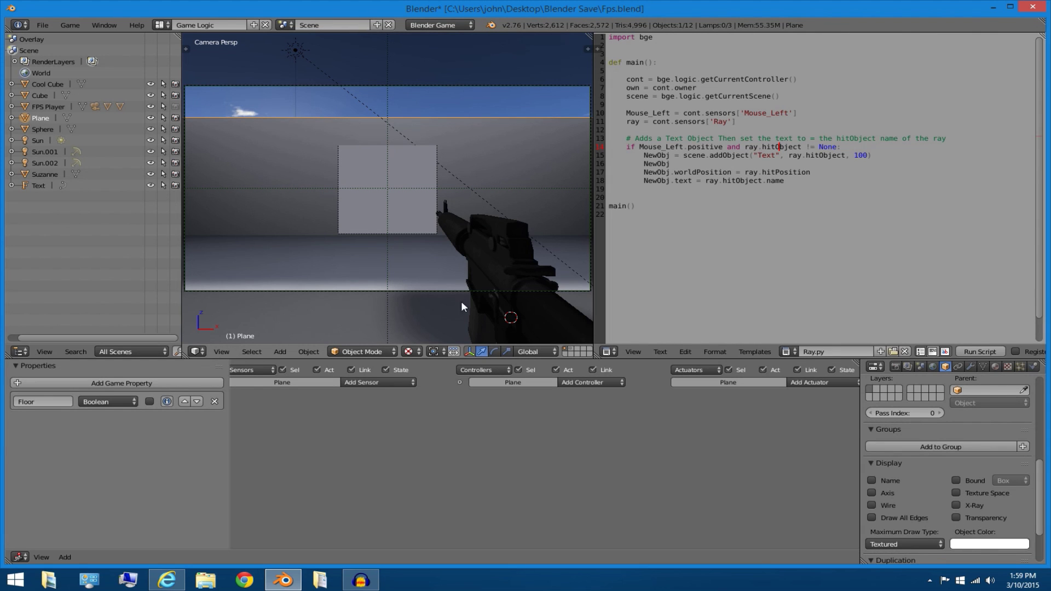
{"action": "right_click", "coordinate": [472, 287]}
{"action": "left_click", "coordinate": [284, 25]}
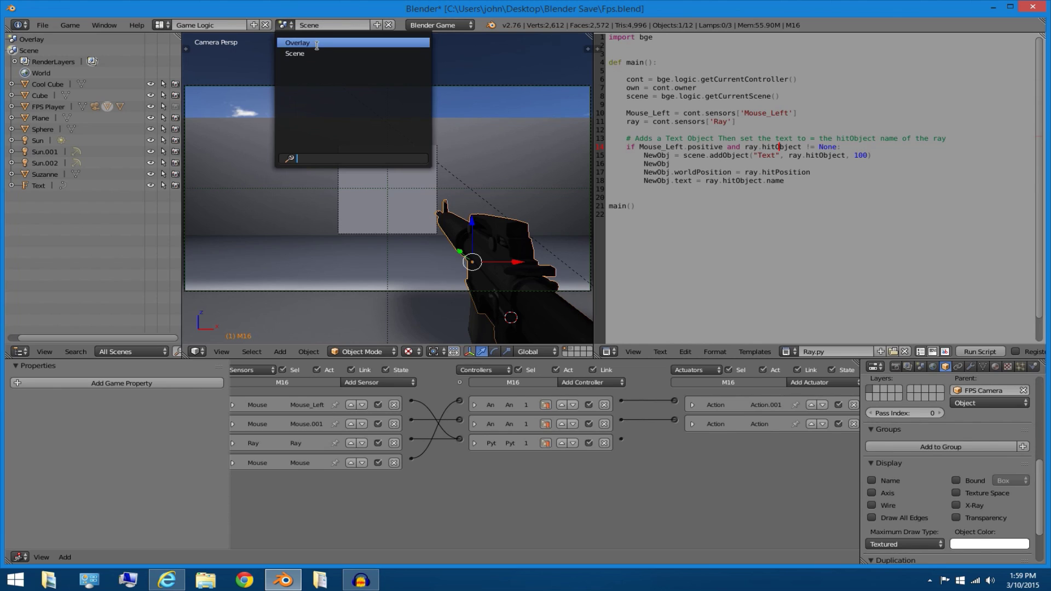
{"action": "left_click", "coordinate": [307, 43]}
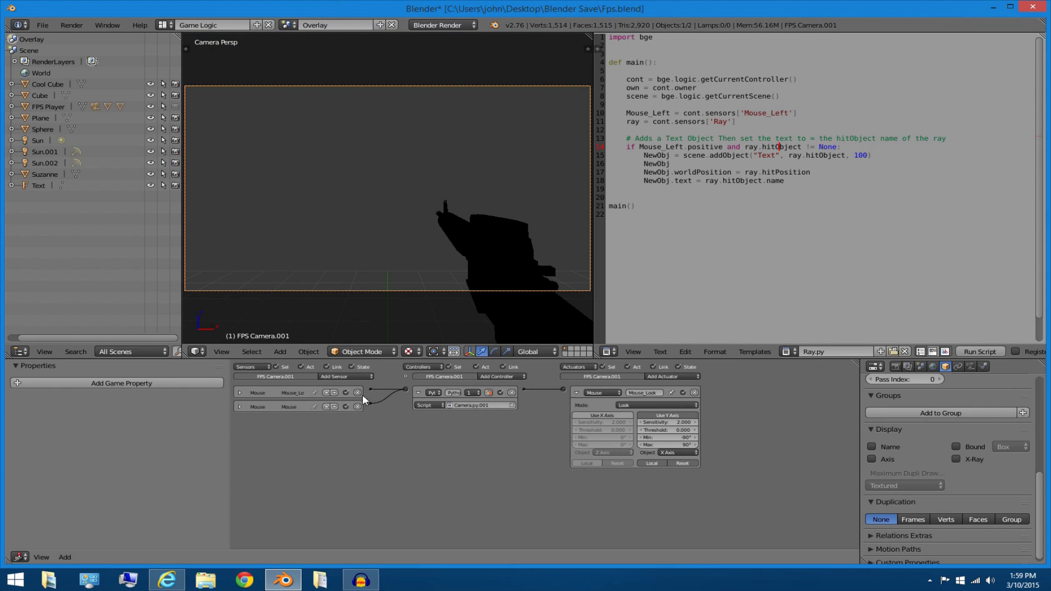
Delete all sensors, the Python controller and the Mouse_Look actuator from the pasted FPS camera.
{"action": "left_click", "coordinate": [357, 392]}
{"action": "left_click", "coordinate": [358, 392]}
{"action": "left_click", "coordinate": [511, 392]}
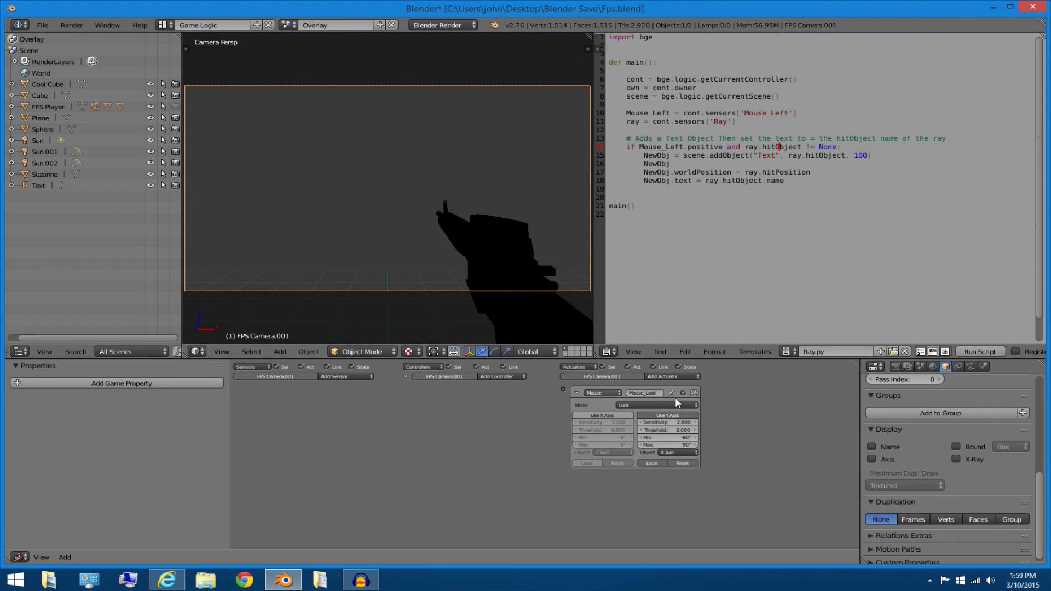
{"action": "left_click", "coordinate": [694, 393]}
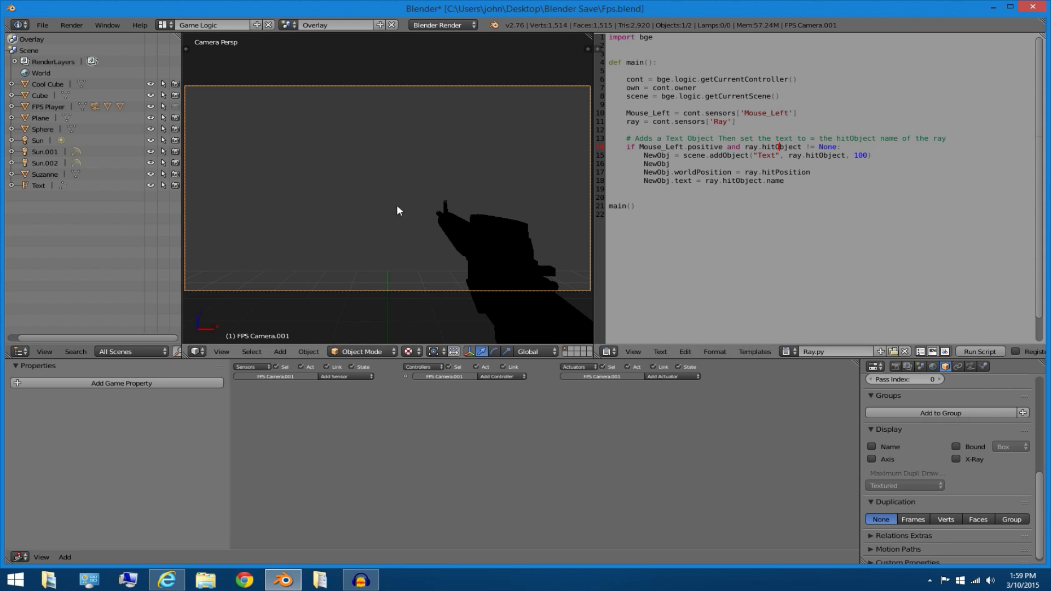
Give the pasted M16 its own separate copy of the material and make that material shadeless.
{"action": "right_click", "coordinate": [466, 230]}
{"action": "left_click", "coordinate": [996, 367]}
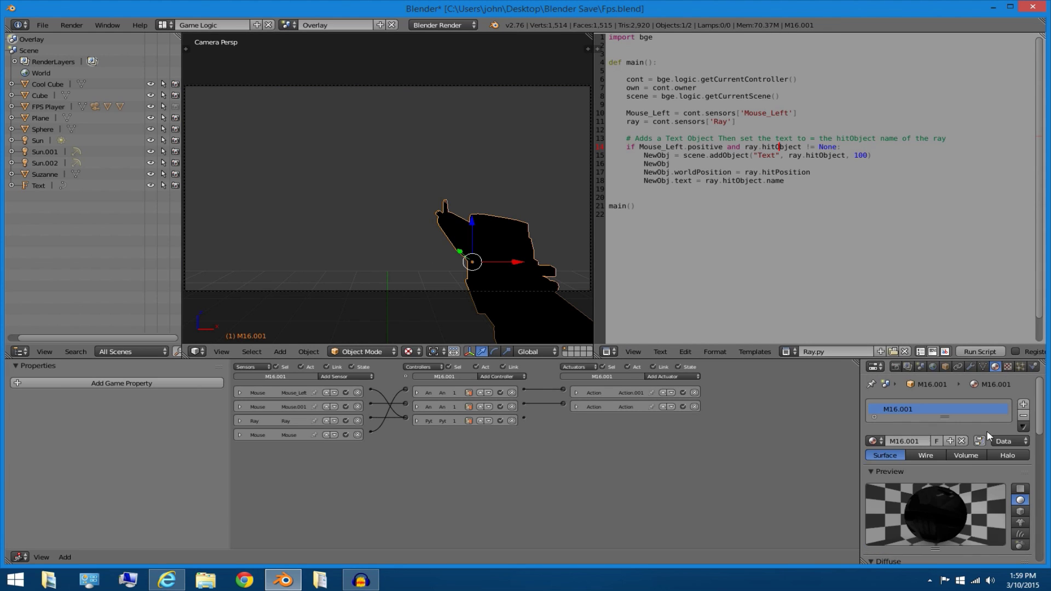
{"action": "scroll", "coordinate": [981, 484], "scroll_direction": "down", "scroll_amount": 6}
{"action": "scroll", "coordinate": [958, 520], "scroll_direction": "up", "scroll_amount": 6}
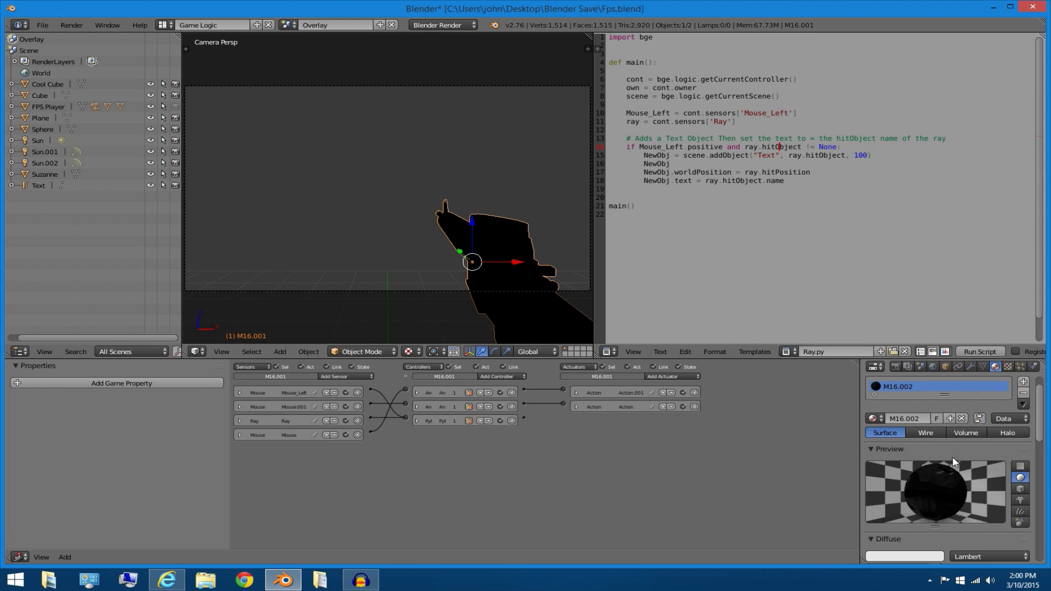
{"action": "scroll", "coordinate": [953, 485], "scroll_direction": "down", "scroll_amount": 6}
{"action": "scroll", "coordinate": [940, 449], "scroll_direction": "up", "scroll_amount": 6}
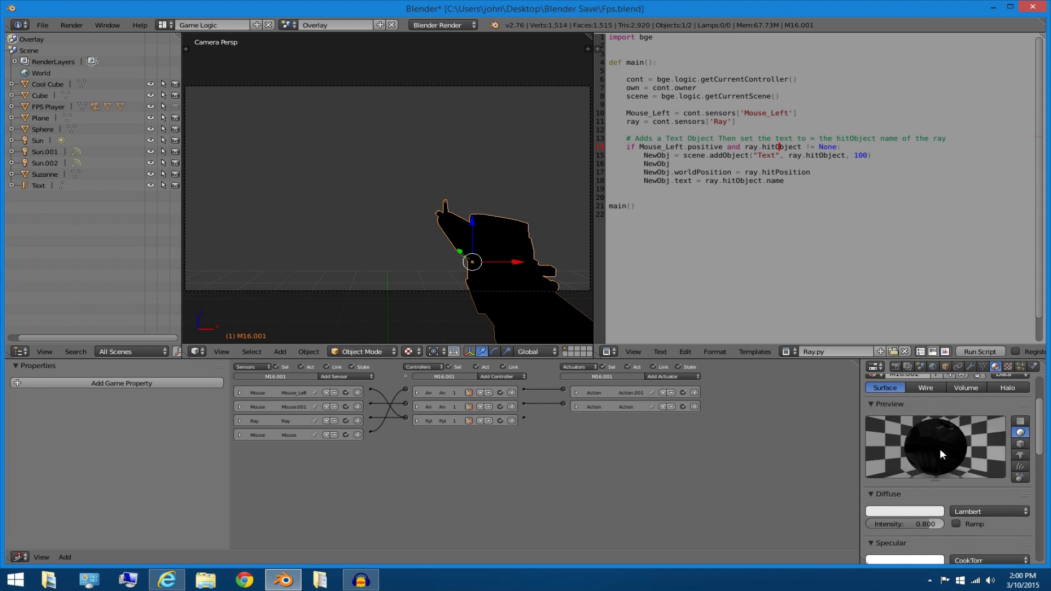
{"action": "scroll", "coordinate": [957, 484], "scroll_direction": "down", "scroll_amount": 6}
{"action": "left_click", "coordinate": [956, 508]}
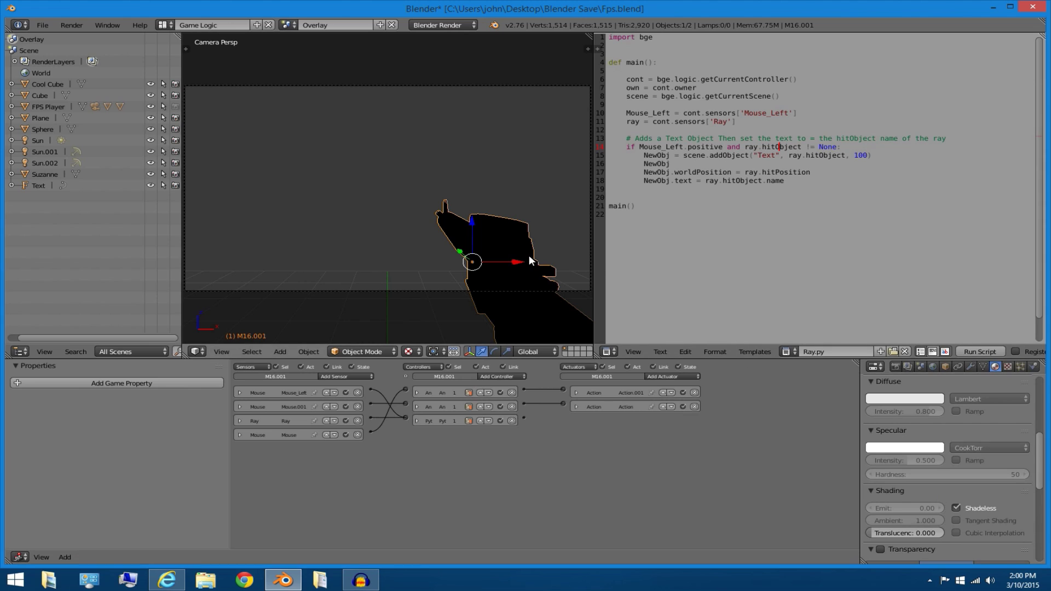
Set the 3D view's shading material mode to GLSL.
{"action": "key", "text": "n"}
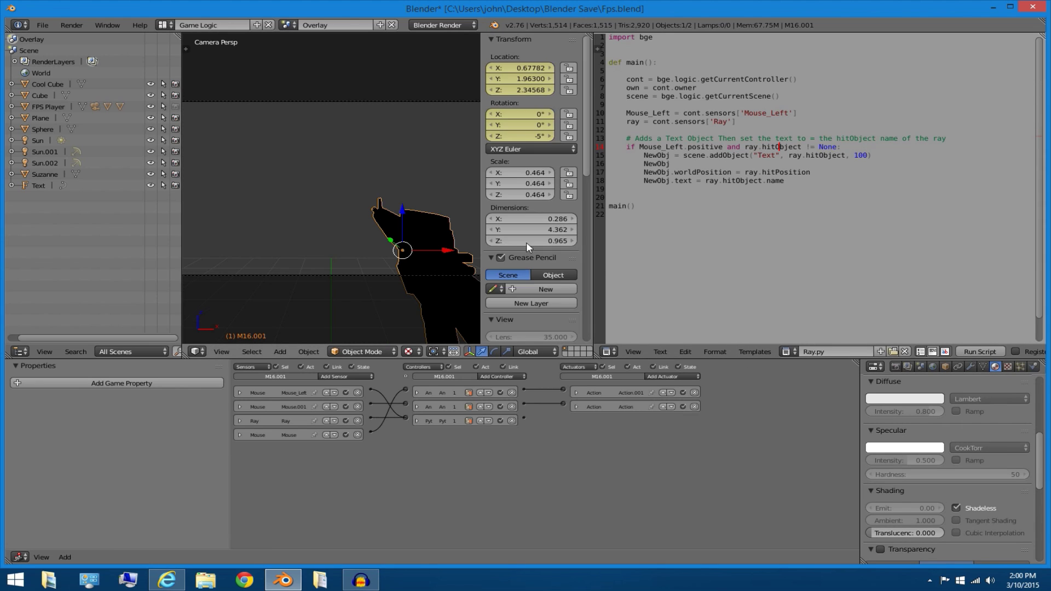
{"action": "scroll", "coordinate": [544, 252], "scroll_direction": "down", "scroll_amount": 10}
{"action": "left_click", "coordinate": [534, 317]}
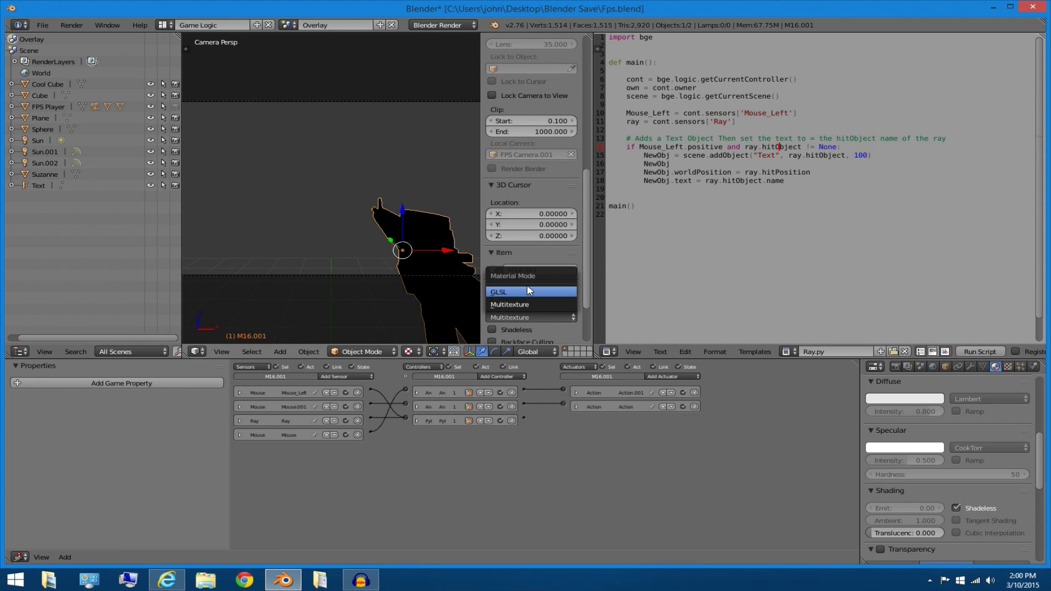
{"action": "left_click", "coordinate": [526, 284]}
{"action": "key", "text": "n"}
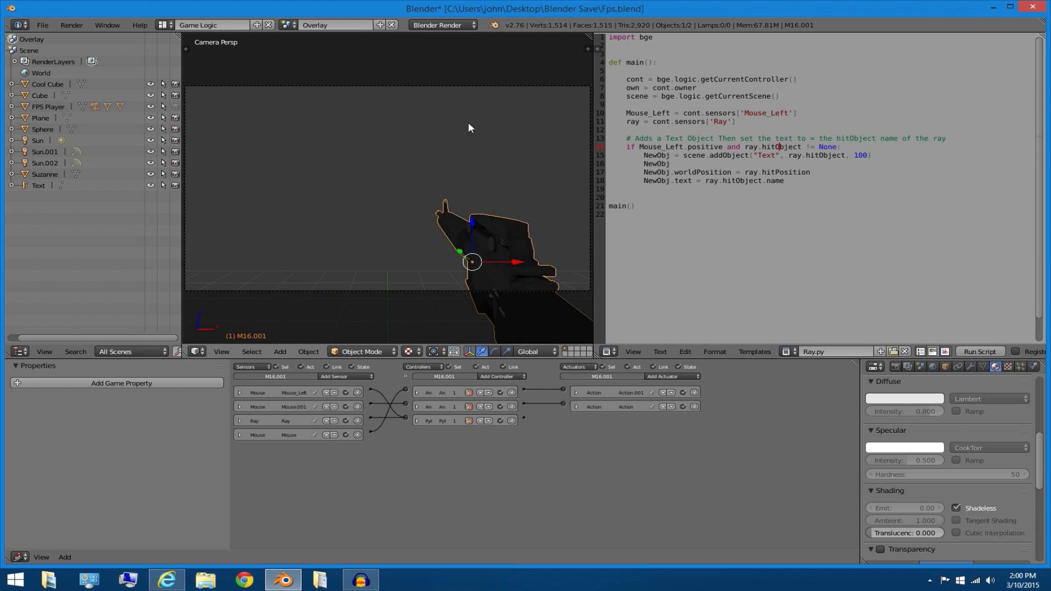
Change the render engine to Blender Game and test-run the Overlay scene.
{"action": "left_click", "coordinate": [461, 26]}
{"action": "left_click", "coordinate": [462, 47]}
{"action": "key", "text": "p"}
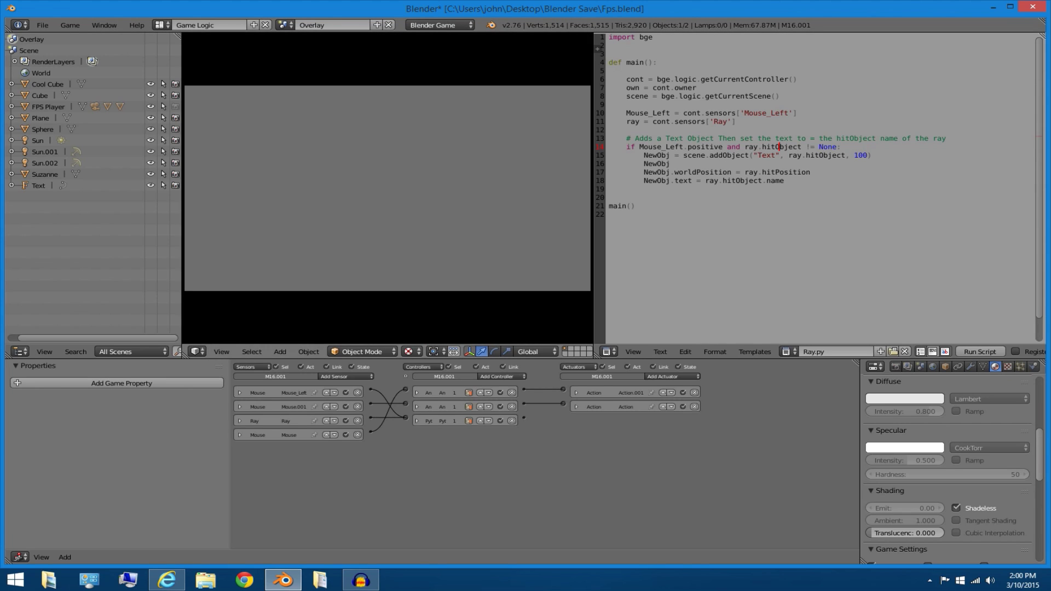
{"action": "key", "text": "Escape"}
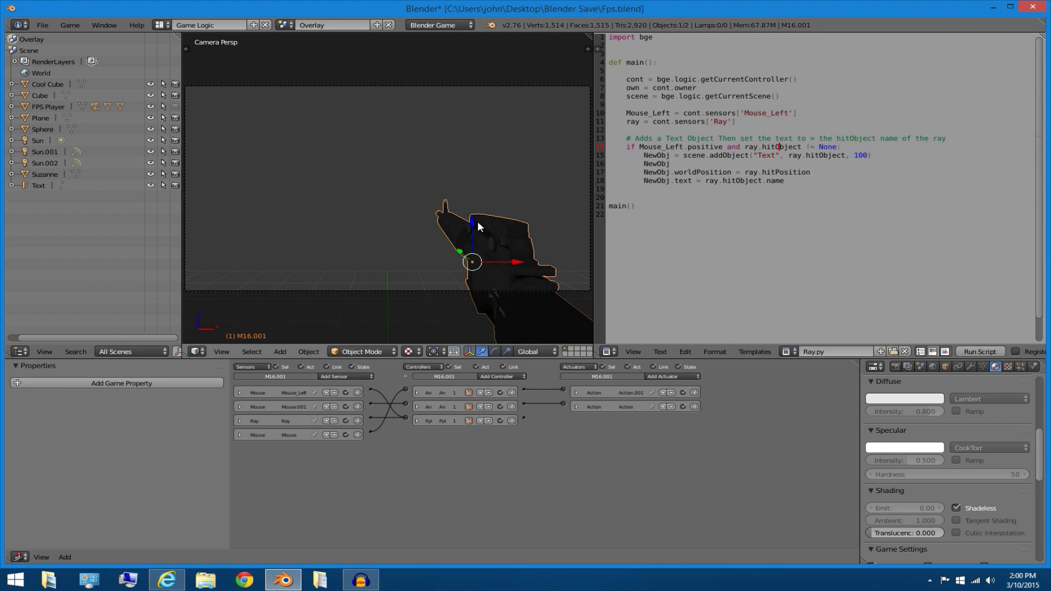
Turn off the Invisible option in the physics settings of the Overlay scene's M16 and test-run the scene.
{"action": "left_click", "coordinate": [1033, 367]}
{"action": "left_click", "coordinate": [904, 444]}
{"action": "left_click", "coordinate": [895, 437]}
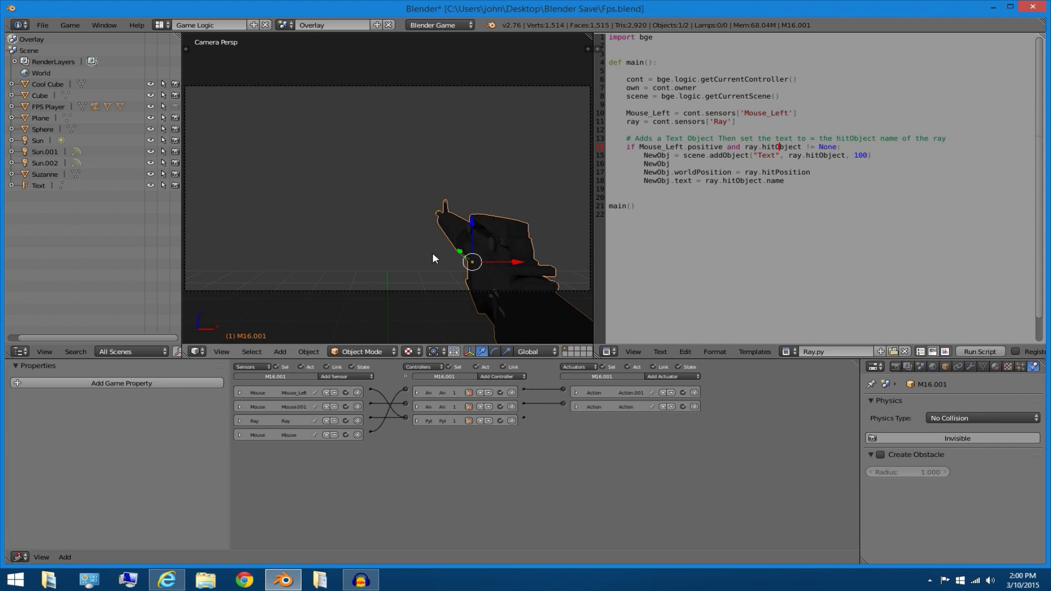
{"action": "key", "text": "p"}
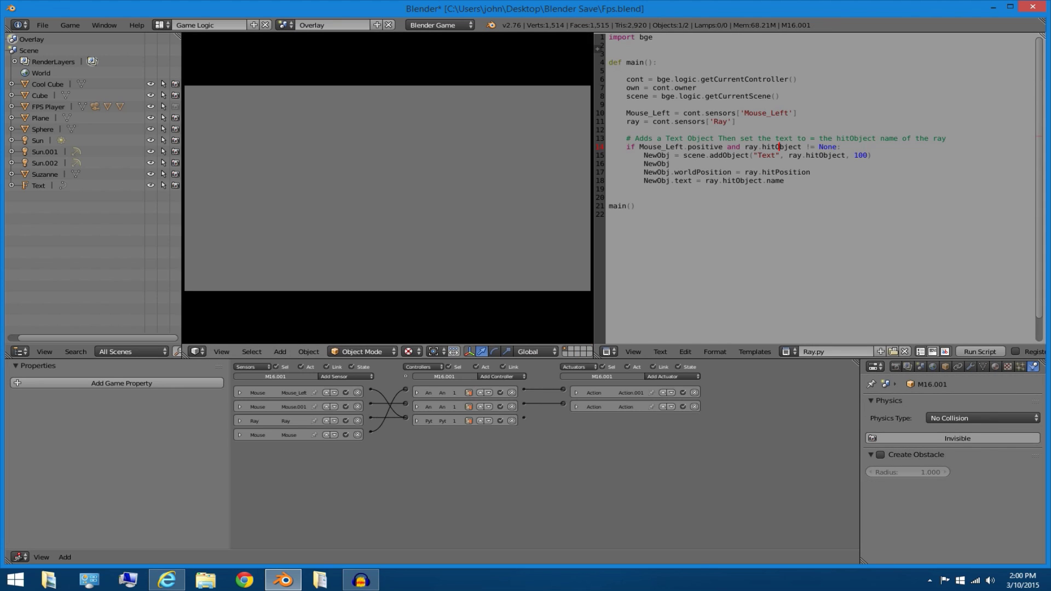
{"action": "key", "text": "Escape"}
Check the 3D view's shading settings and test-run the Overlay scene from outside the camera.
{"action": "key", "text": "n"}
{"action": "scroll", "coordinate": [547, 286], "scroll_direction": "down", "scroll_amount": 5}
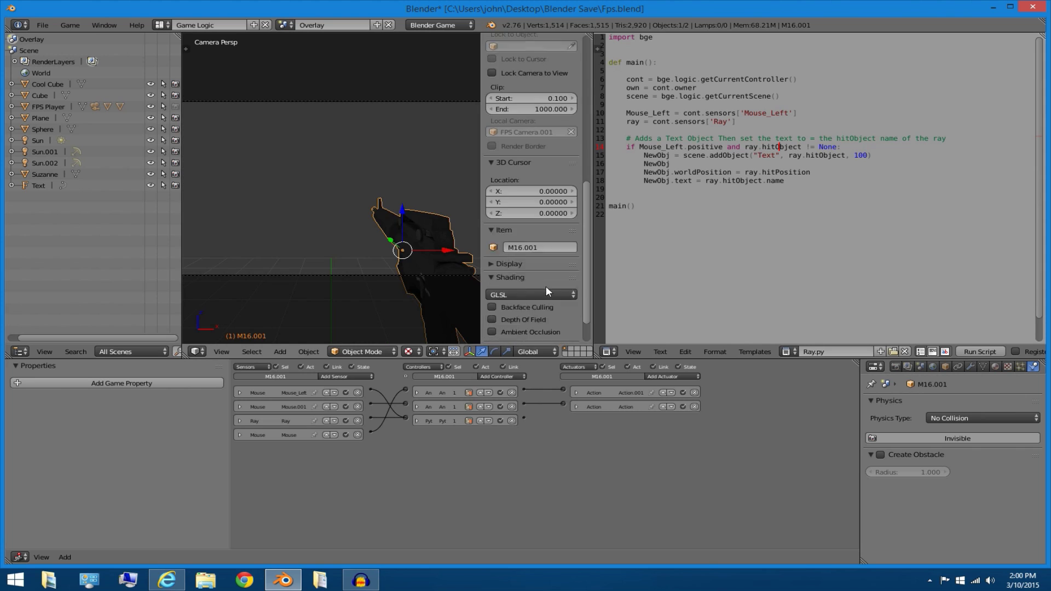
{"action": "key", "text": "n"}
{"action": "middle_click_drag", "start_coordinate": [415, 159], "coordinate": [465, 216]}
{"action": "key", "text": "p"}
{"action": "key", "text": "Escape"}
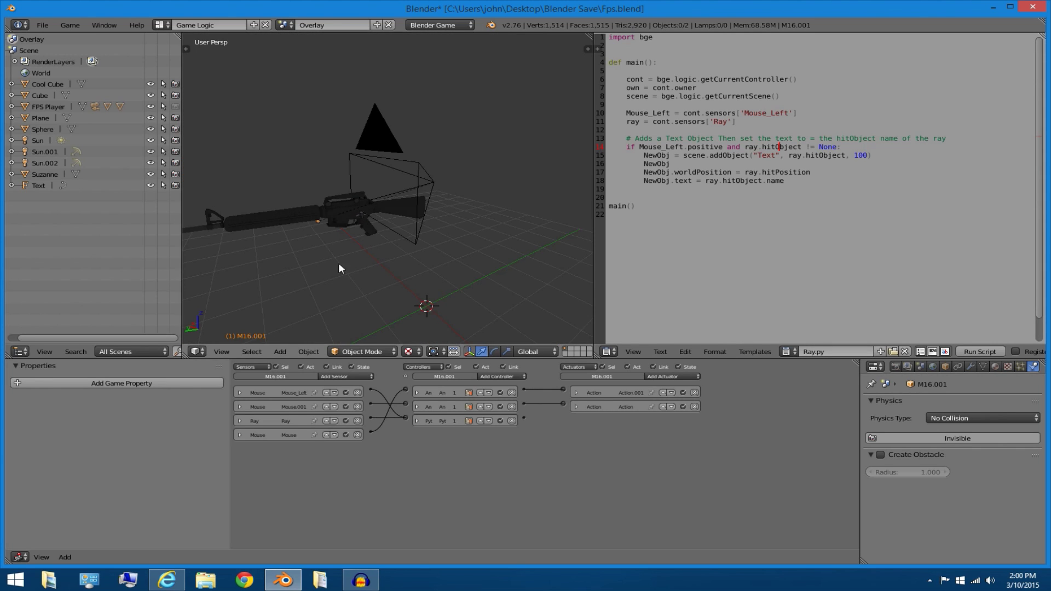
Return to the camera view and test-run the Overlay scene through the FPS camera.
{"action": "left_click", "coordinate": [221, 352]}
{"action": "left_click", "coordinate": [257, 343]}
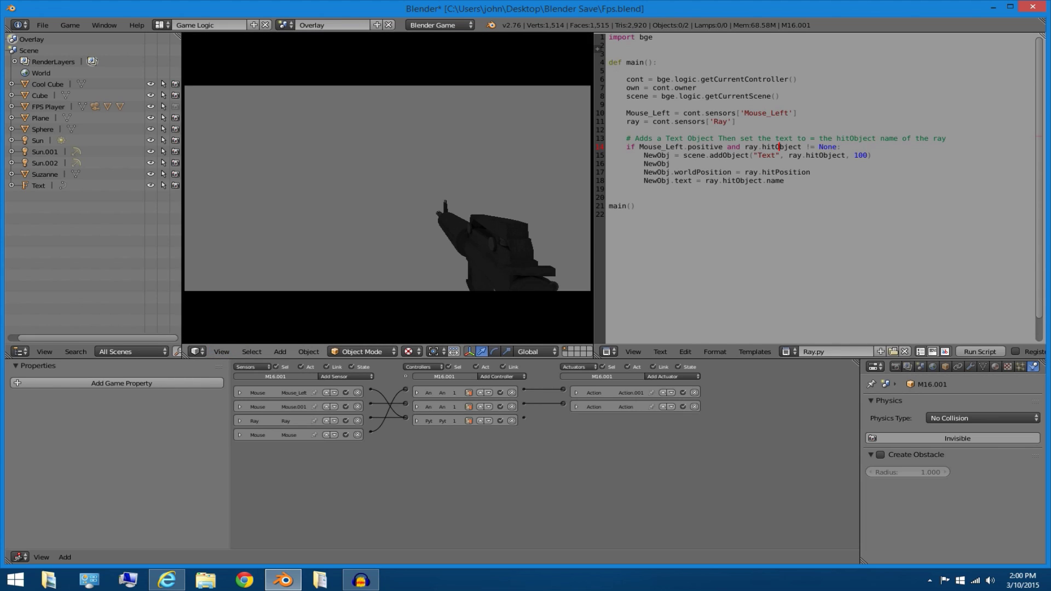
{"action": "key", "text": "Escape"}
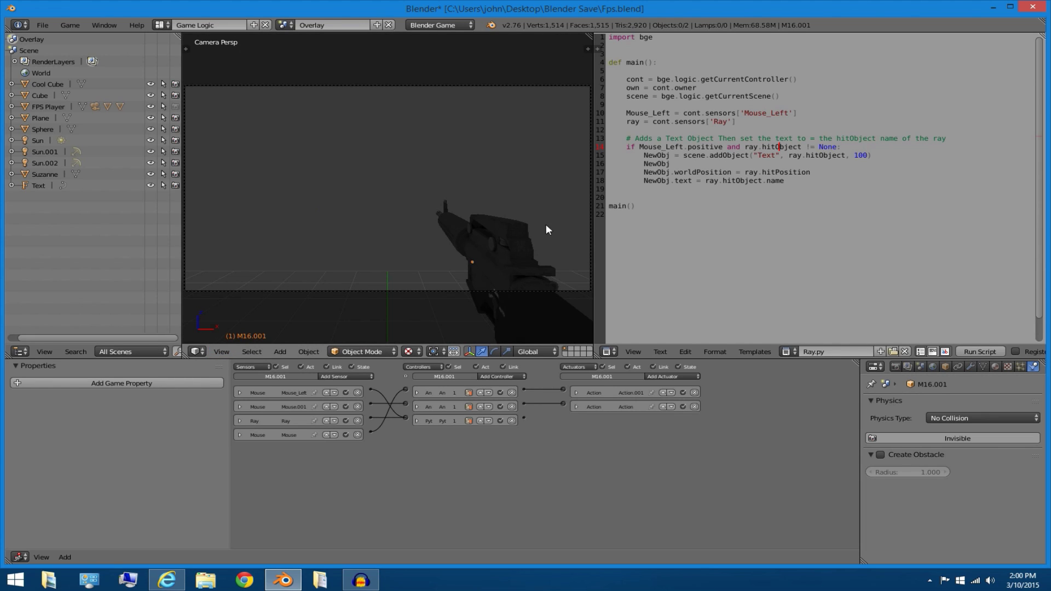
{"action": "key", "text": "p"}
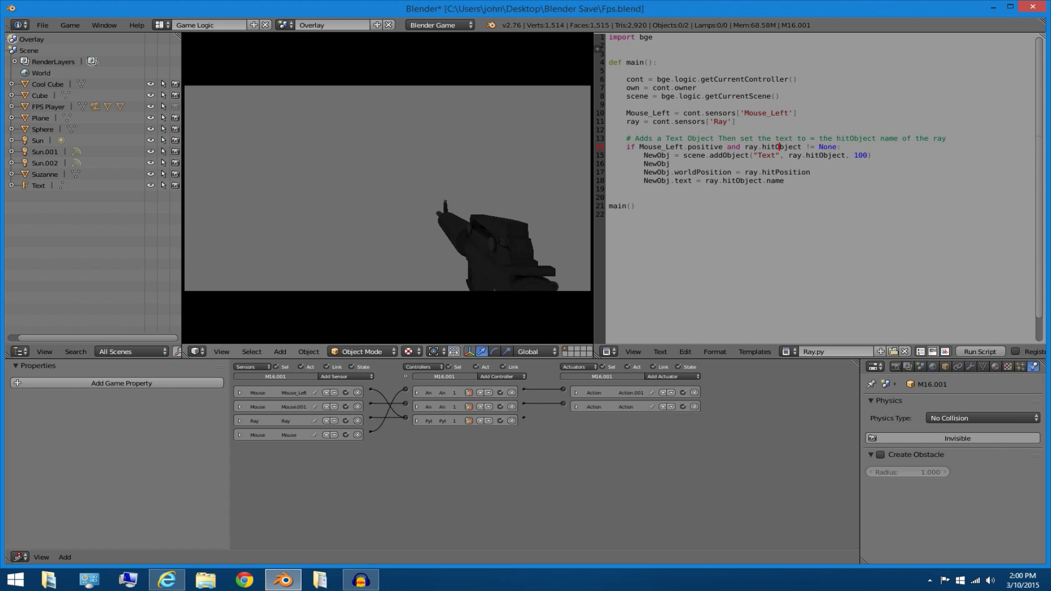
{"action": "key", "text": "Escape"}
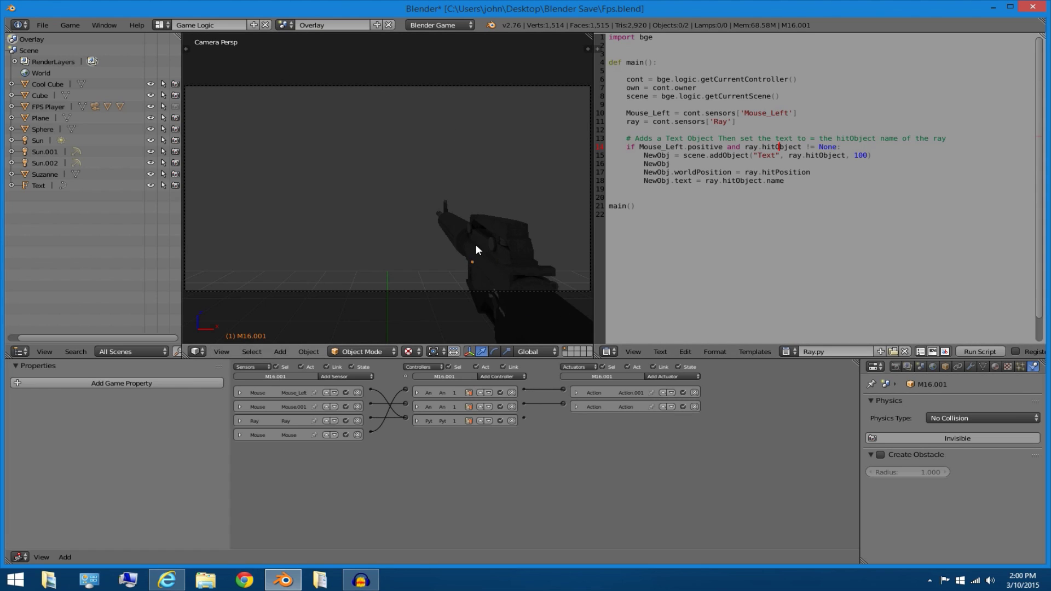
Switch back to the main scene named Scene, select its FPS camera and collapse the Mouse_Look actuator.
{"action": "left_click", "coordinate": [280, 25]}
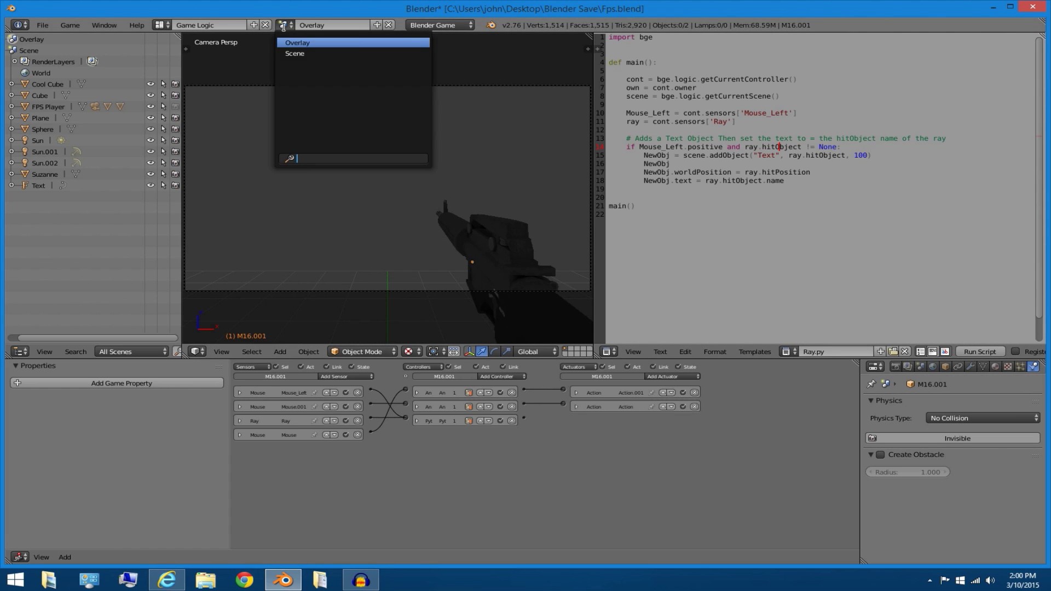
{"action": "left_click", "coordinate": [303, 53]}
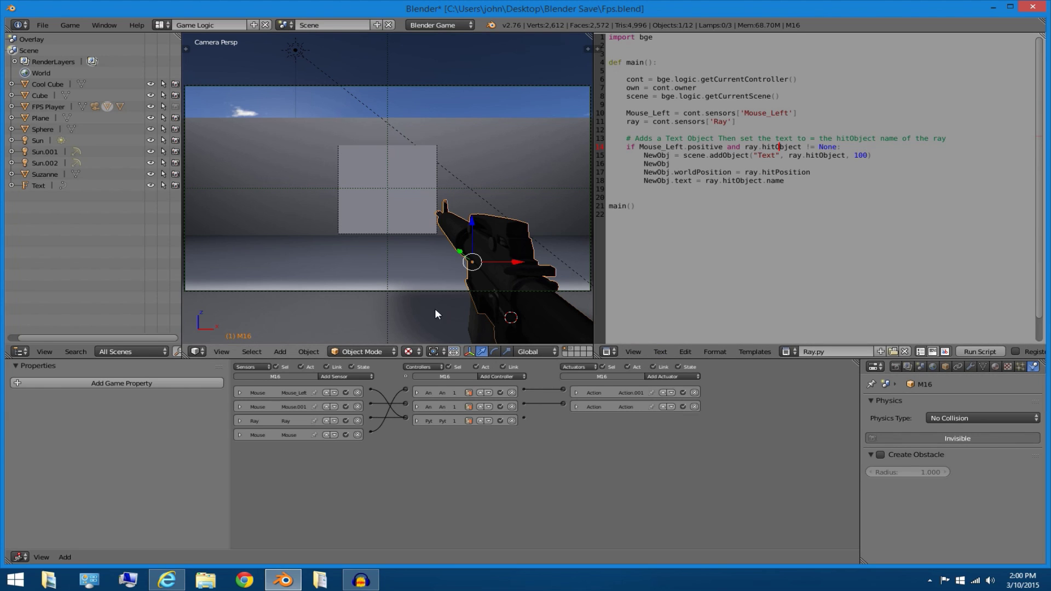
{"action": "right_click", "coordinate": [459, 289]}
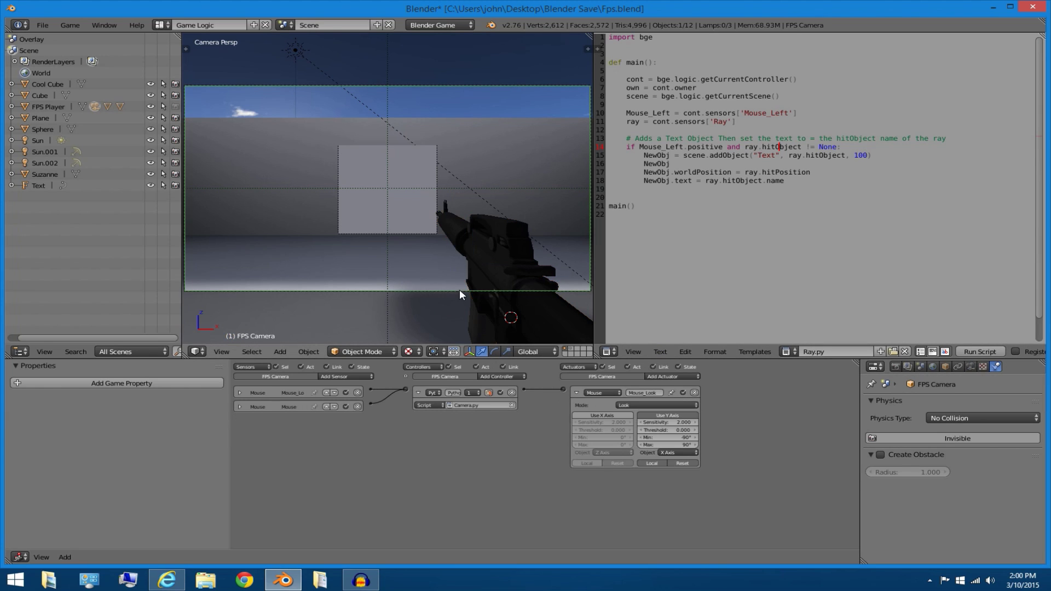
{"action": "left_click", "coordinate": [572, 392]}
Add an Always sensor to the main scene's FPS camera.
{"action": "left_click", "coordinate": [339, 376]}
{"action": "left_click", "coordinate": [345, 382]}
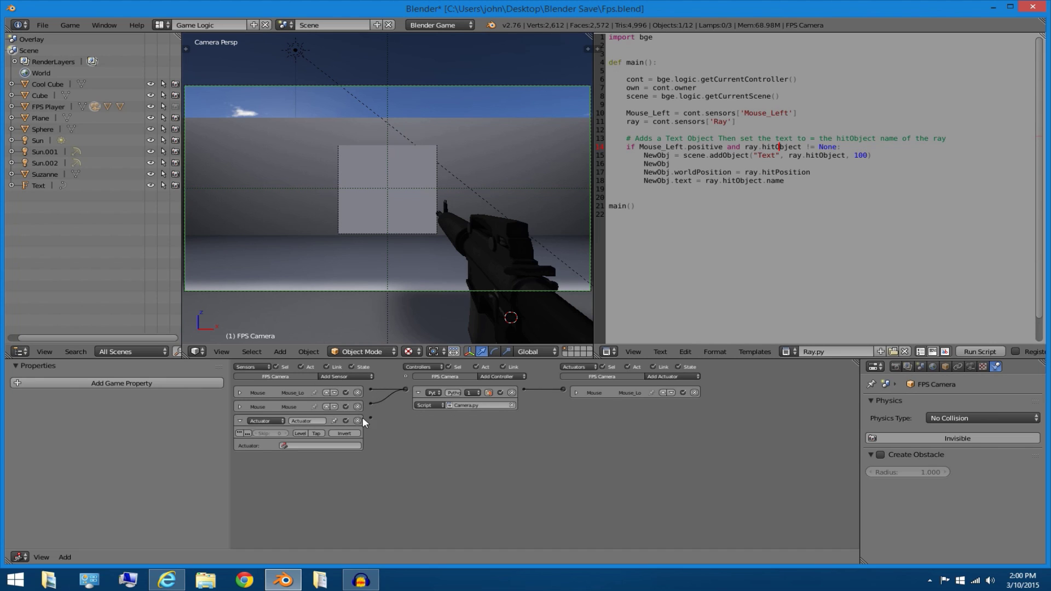
{"action": "left_click", "coordinate": [266, 421]}
{"action": "left_click", "coordinate": [339, 393]}
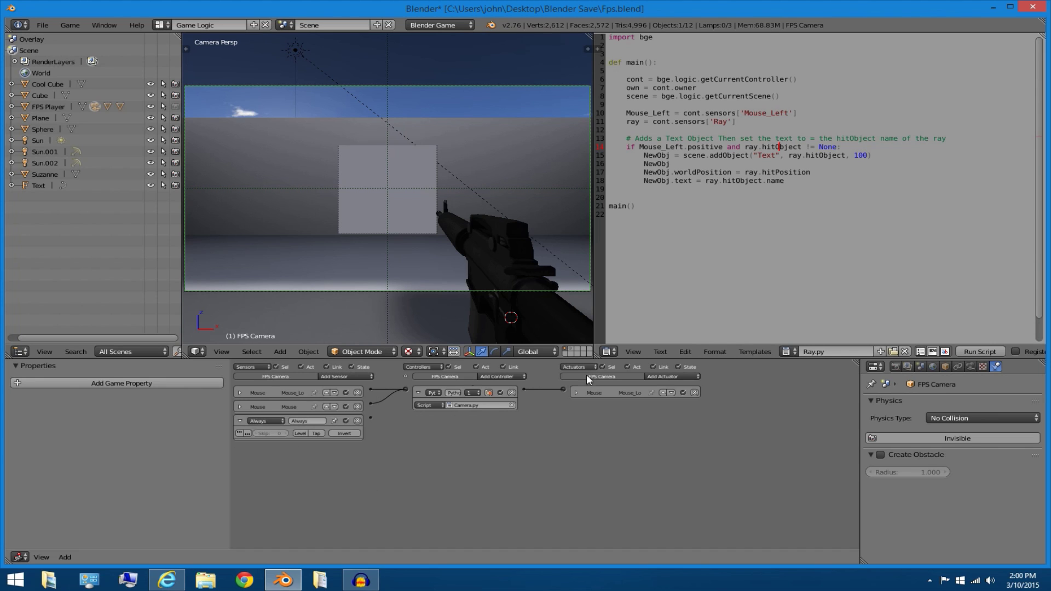
Add a Scene actuator to the FPS camera and set its mode to Add Overlay Scene.
{"action": "left_click", "coordinate": [672, 377]}
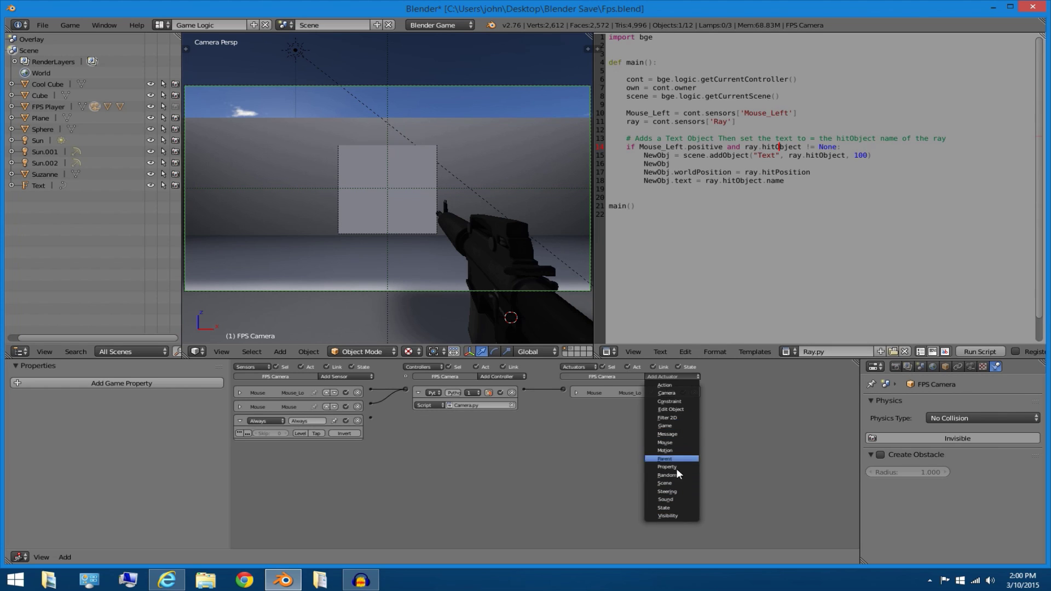
{"action": "left_click", "coordinate": [665, 482]}
{"action": "left_click", "coordinate": [657, 420]}
{"action": "left_click", "coordinate": [661, 385]}
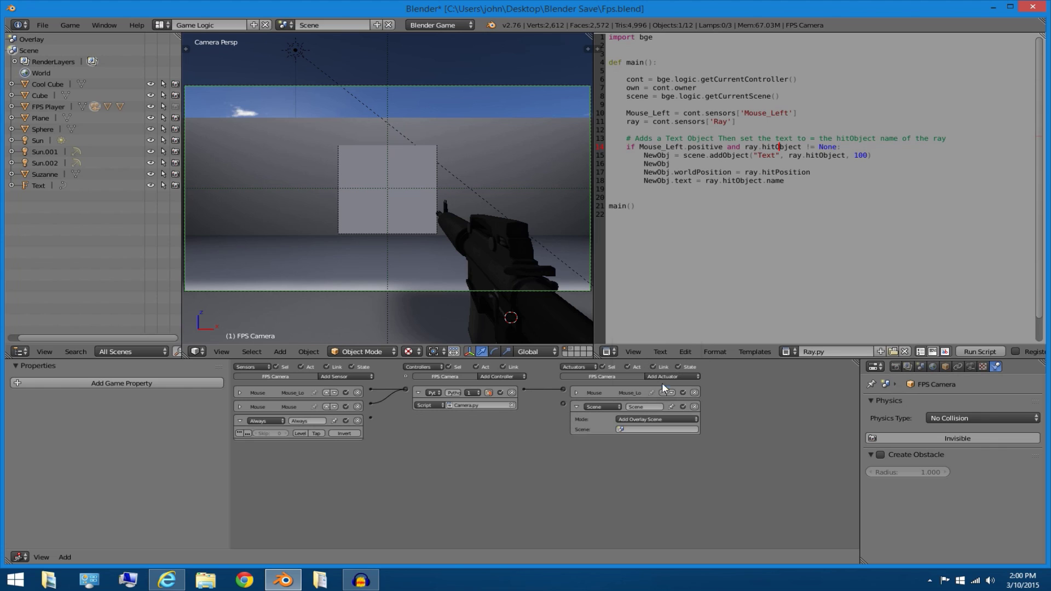
Wire the Always sensor to the Scene actuator through an And controller and choose Overlay as the actuator's scene.
{"action": "left_click_drag", "start_coordinate": [374, 416], "coordinate": [563, 404]}
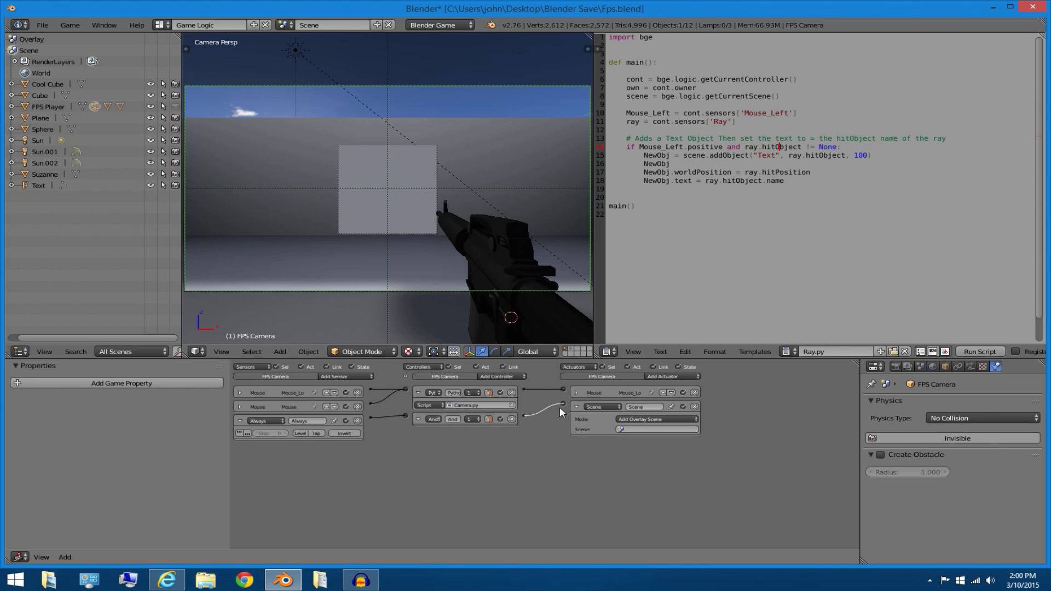
{"action": "left_click", "coordinate": [635, 429]}
{"action": "left_click", "coordinate": [629, 441]}
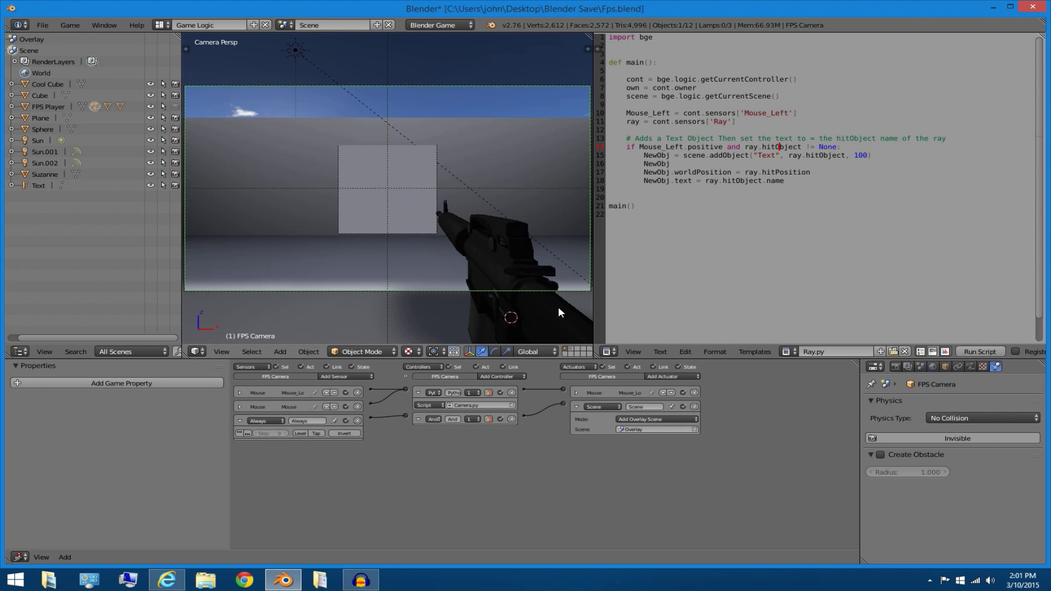
Play the game from the main scene to check how the overlaid rifle appears, selecting the M16 between runs.
{"action": "key", "text": "p"}
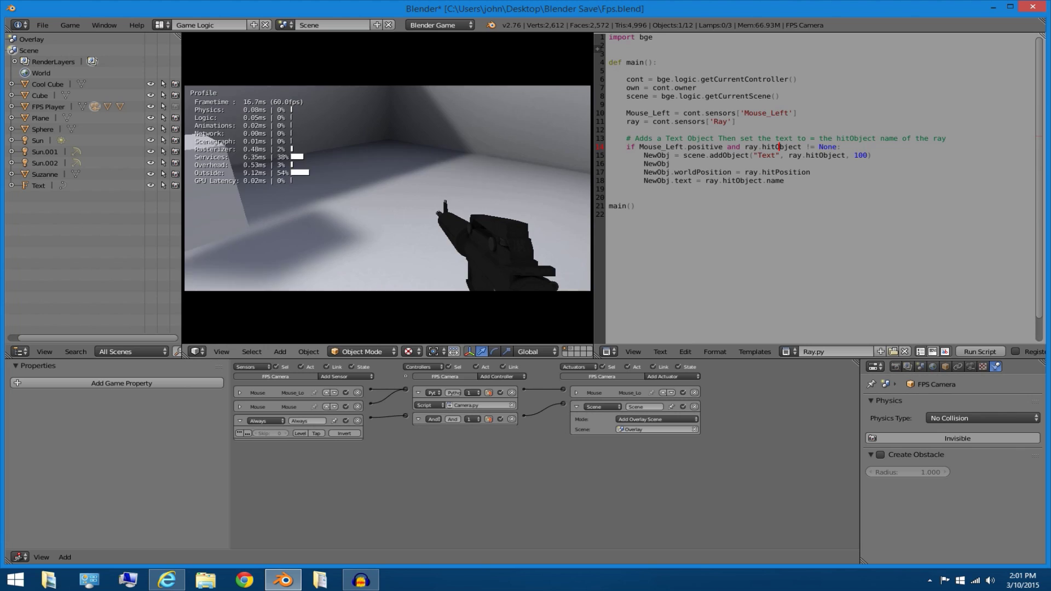
{"action": "key", "text": "Escape"}
{"action": "right_click", "coordinate": [497, 244]}
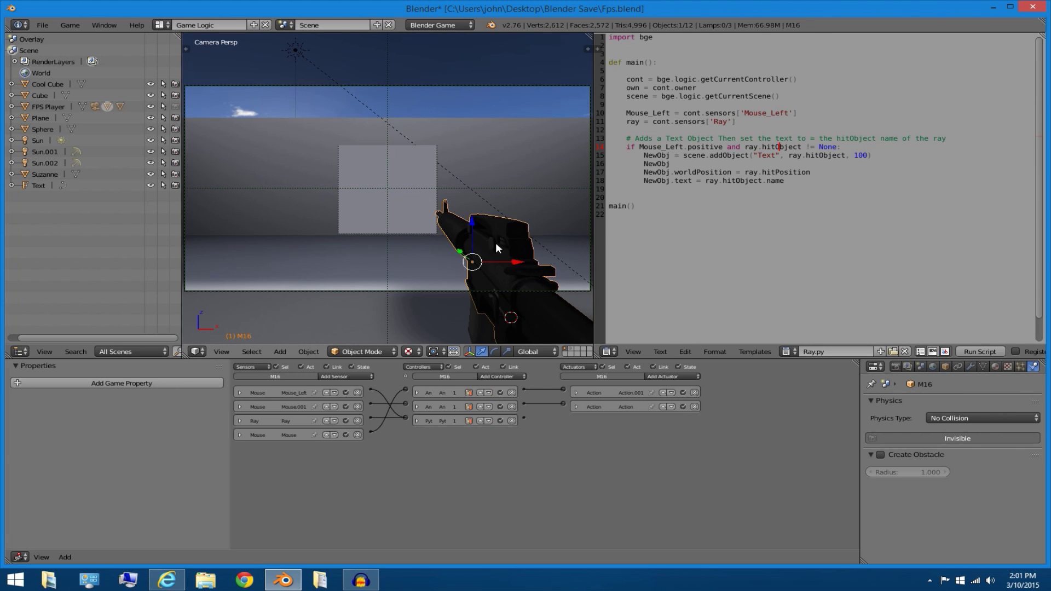
{"action": "key", "text": "p"}
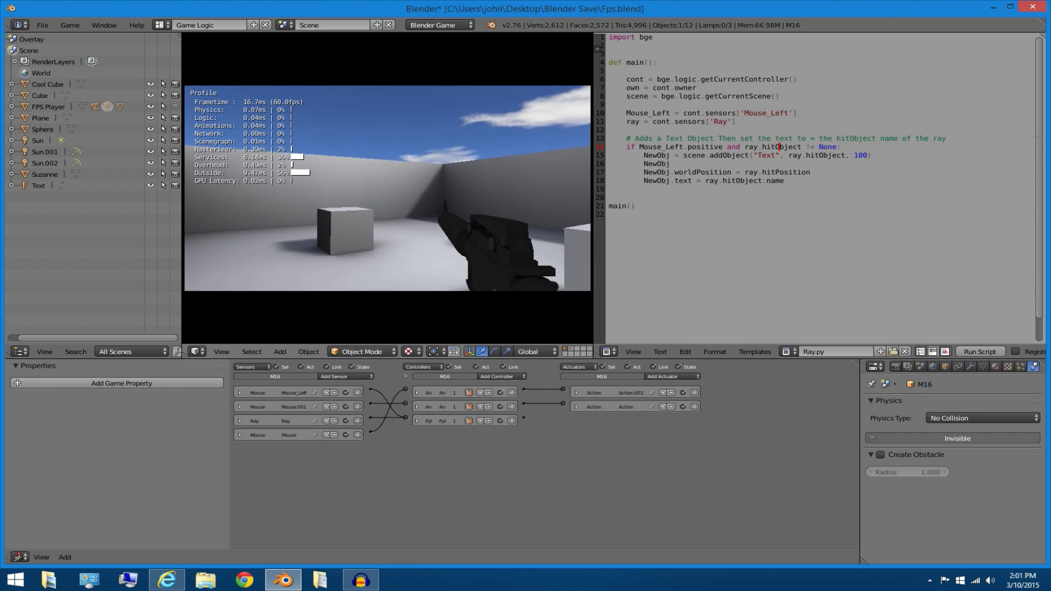
{"action": "key", "text": "Escape"}
Try deleting the M16 and its magazine from the main scene and undo the deletion.
{"action": "middle_click_drag", "start_coordinate": [377, 186], "coordinate": [455, 202]}
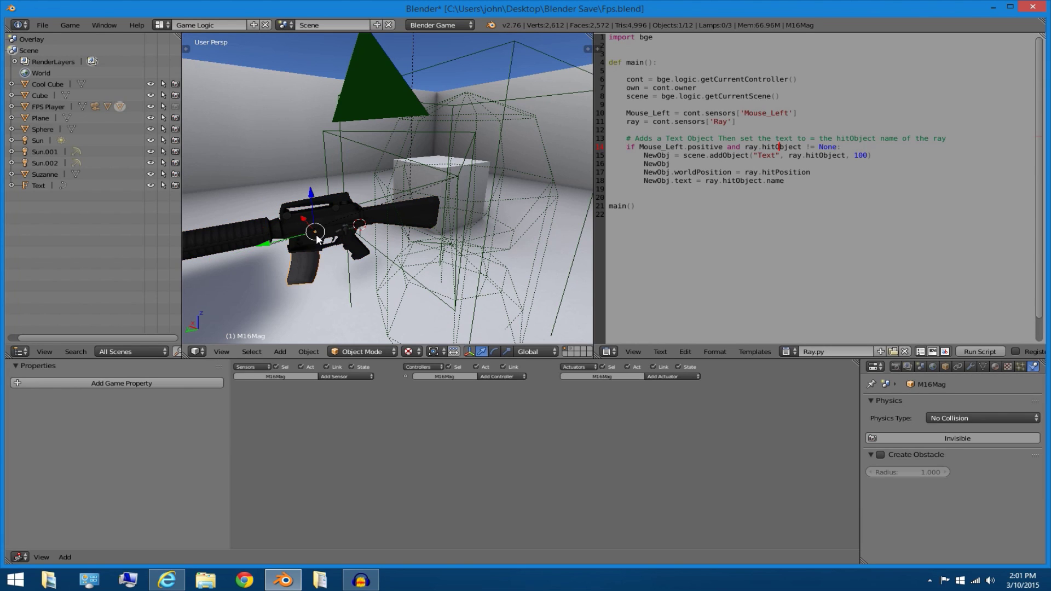
{"action": "key", "text": "x"}
{"action": "left_click", "coordinate": [317, 234]}
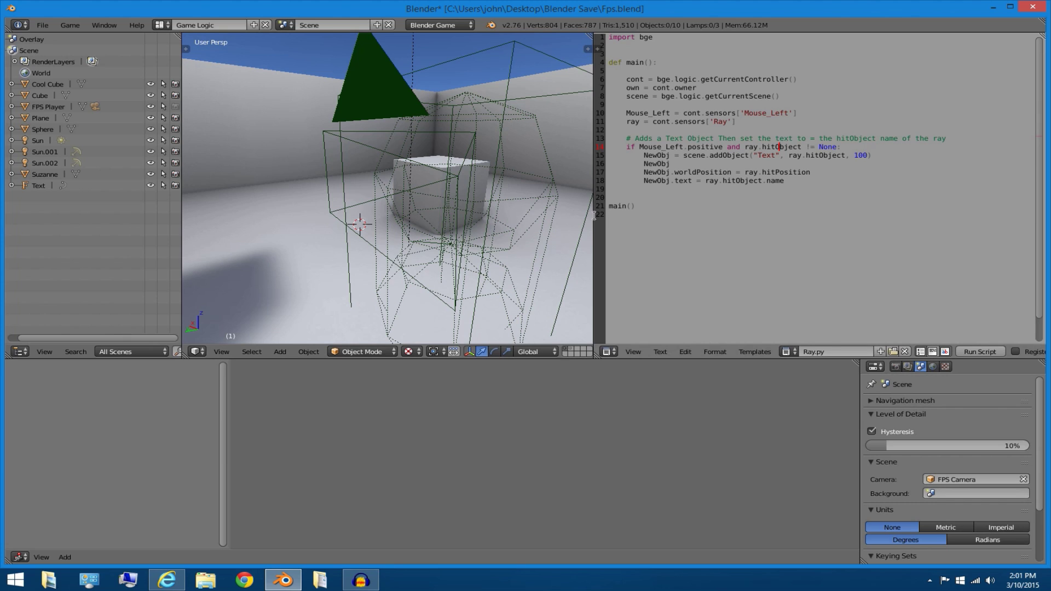
{"action": "scroll", "coordinate": [410, 202], "scroll_direction": "down", "scroll_amount": 1}
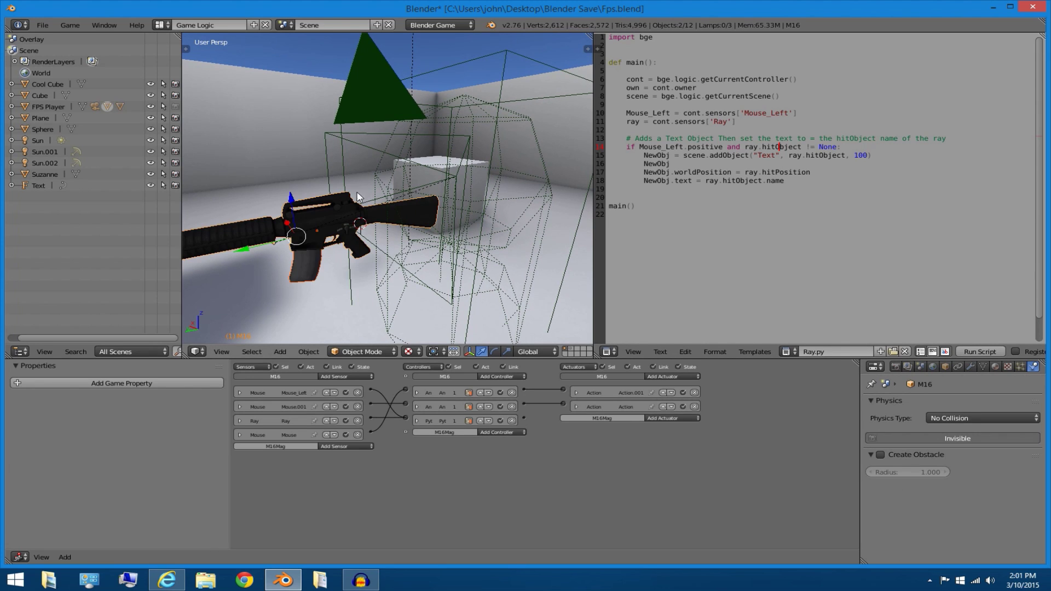
{"action": "scroll", "coordinate": [357, 193], "scroll_direction": "down", "scroll_amount": 2}
Select the main scene's M16 together with its magazine.
{"action": "key", "text": "a"}
{"action": "right_click", "coordinate": [336, 219]}
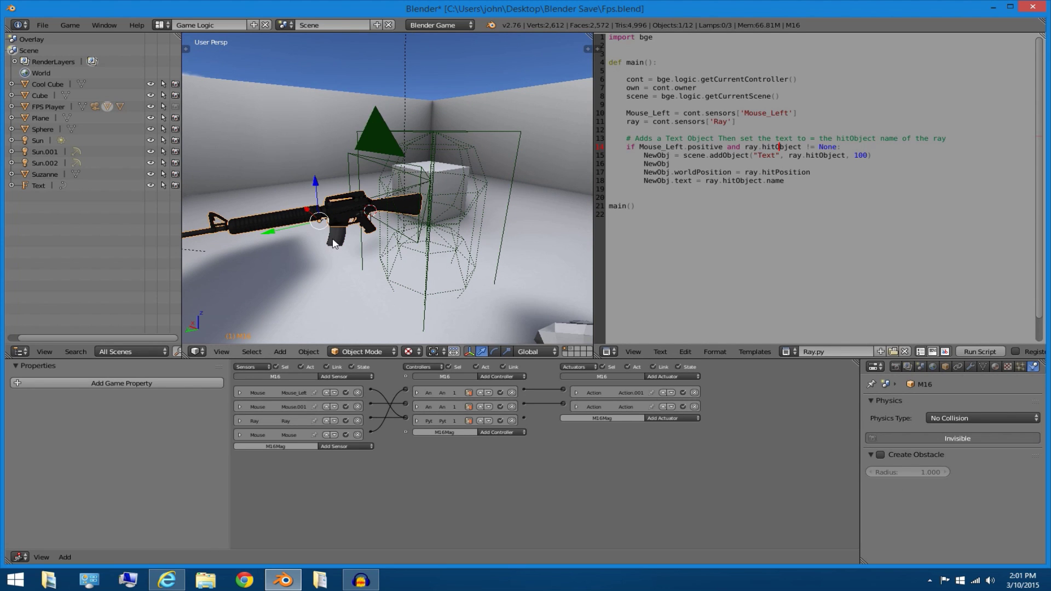
{"action": "right_click", "coordinate": [342, 236], "text": "shift"}
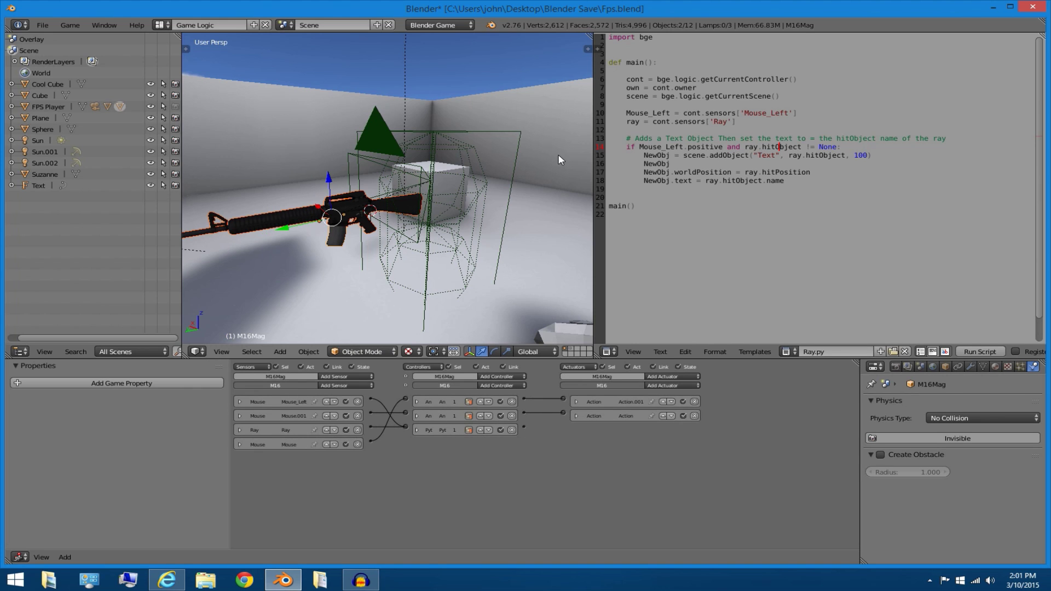
{"action": "middle_click_drag", "start_coordinate": [558, 153], "coordinate": [337, 131]}
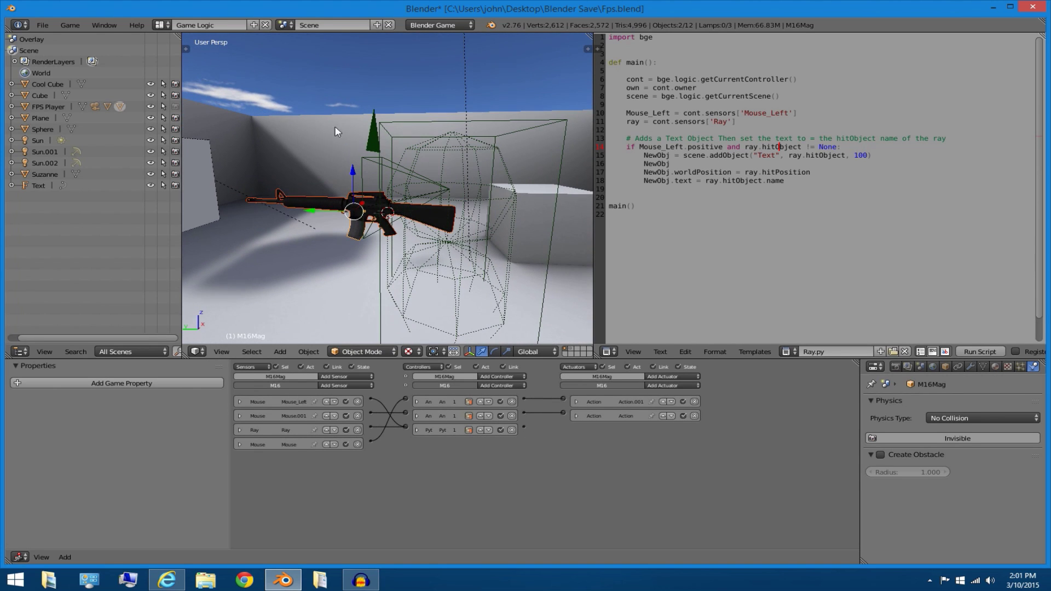
Select the main scene's FPS camera and snap the 3D cursor to it.
{"action": "right_click", "coordinate": [433, 198]}
{"action": "key", "text": "shift+s"}
{"action": "left_click", "coordinate": [445, 252]}
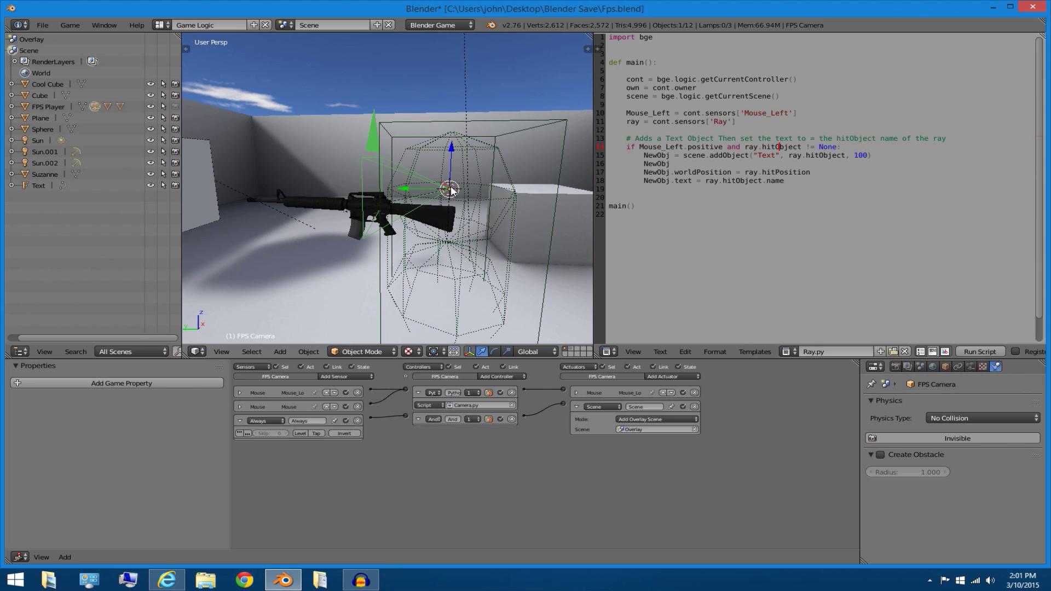
{"action": "right_click", "coordinate": [382, 160]}
{"action": "right_click", "coordinate": [369, 159]}
{"action": "right_click", "coordinate": [363, 166]}
{"action": "key", "text": "shift+s"}
Add a Plain Axes empty at the FPS camera's position.
{"action": "key", "text": "shift+a"}
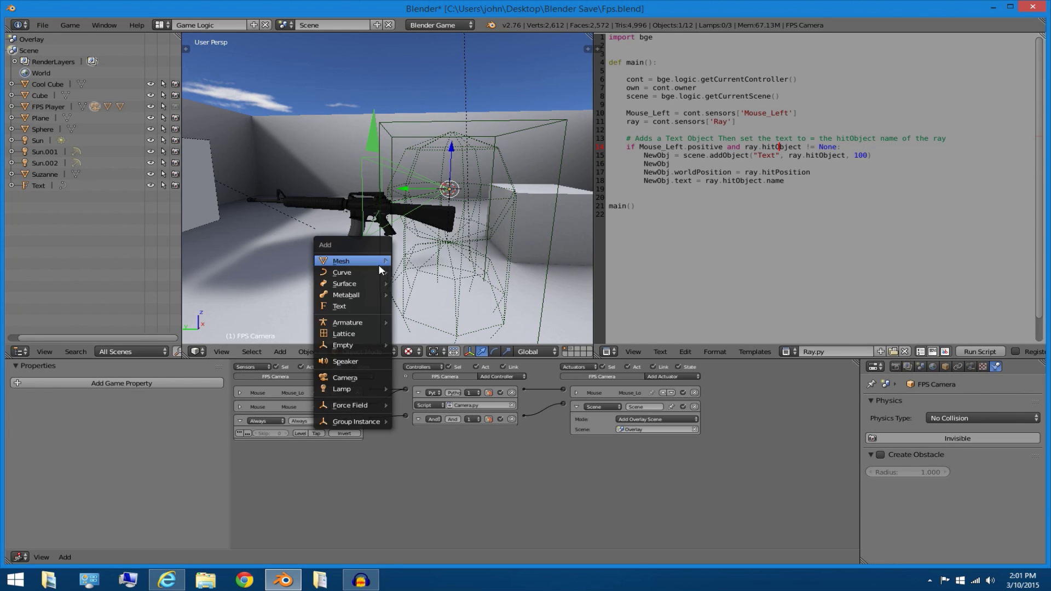
{"action": "mouse_move", "coordinate": [382, 325]}
{"action": "mouse_move", "coordinate": [359, 345]}
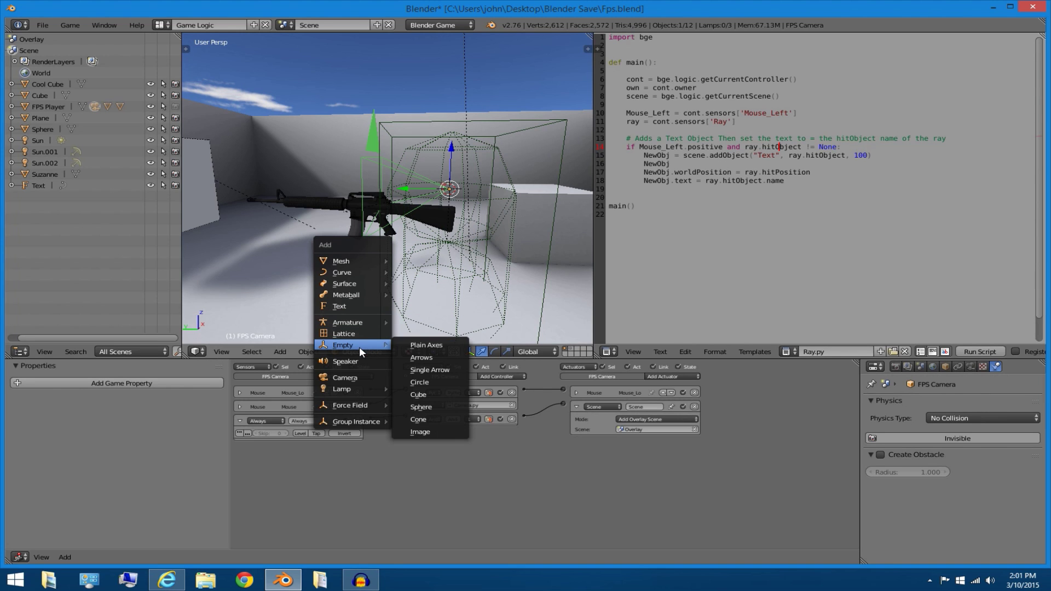
{"action": "left_click", "coordinate": [420, 343]}
Parent the main scene's M16 to the new empty using the Object parent type.
{"action": "middle_click_drag", "start_coordinate": [418, 259], "coordinate": [421, 219]}
{"action": "scroll", "coordinate": [383, 219], "scroll_direction": "up", "scroll_amount": 2}
{"action": "right_click", "coordinate": [340, 218]}
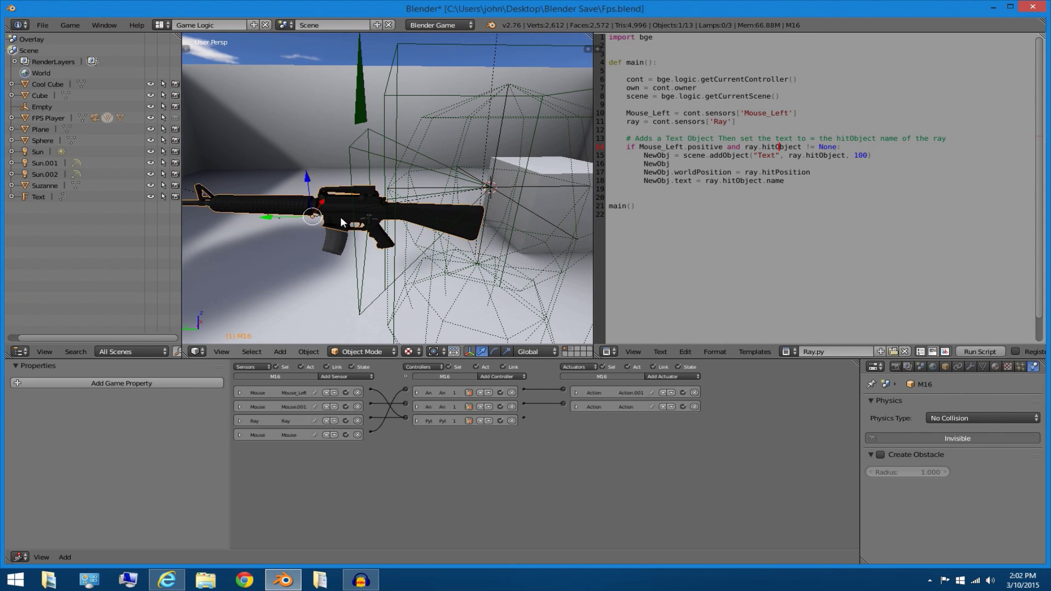
{"action": "right_click", "coordinate": [510, 187], "text": "shift"}
{"action": "key", "text": "ctrl+p"}
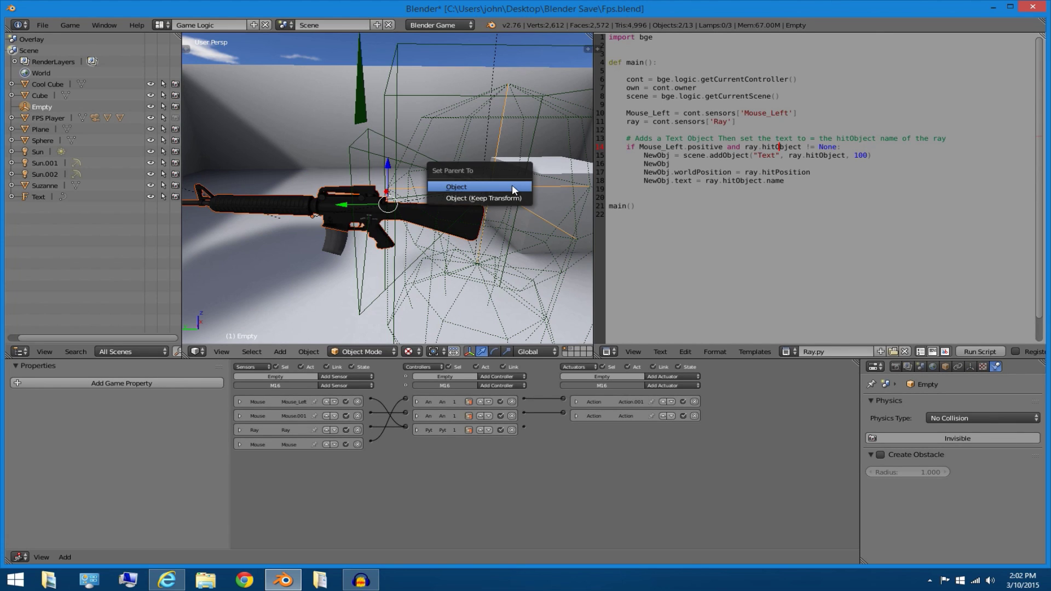
{"action": "left_click", "coordinate": [512, 185]}
Parent the empty to the FPS camera using the Object parent type.
{"action": "right_click", "coordinate": [495, 152]}
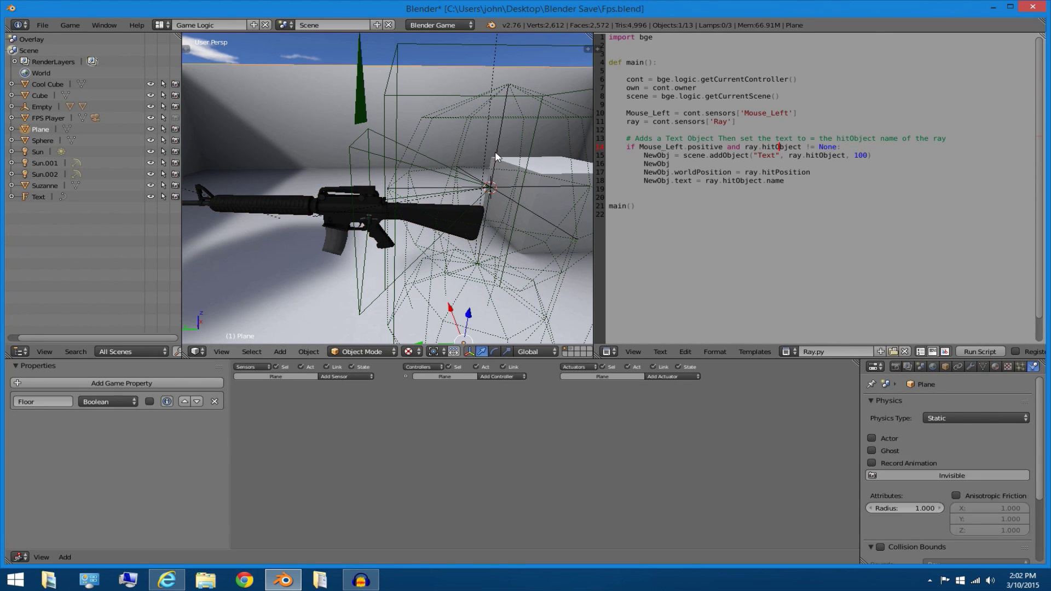
{"action": "right_click", "coordinate": [356, 139], "text": "shift"}
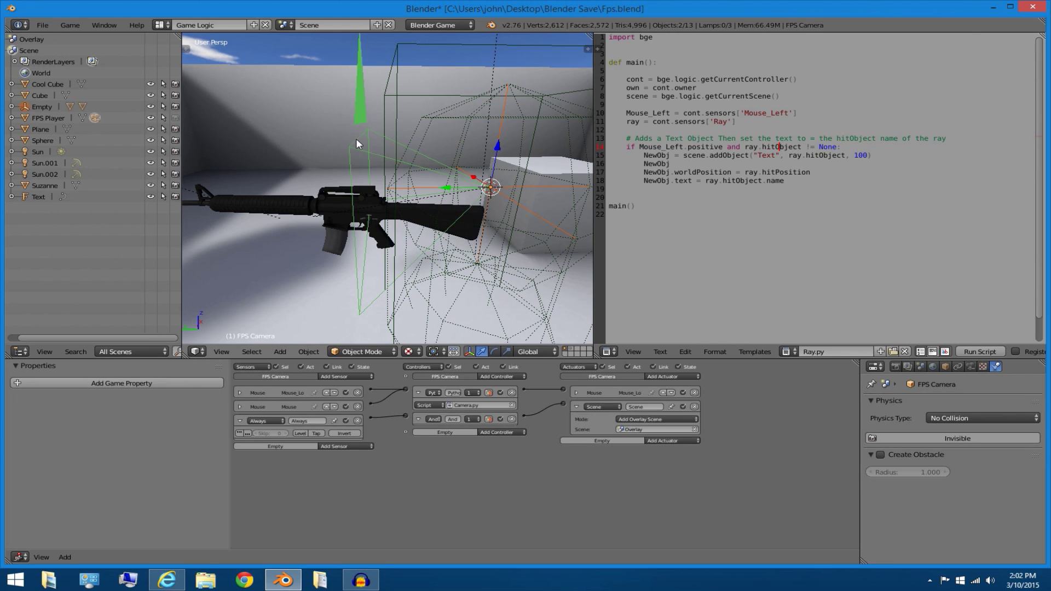
{"action": "key", "text": "ctrl+p"}
{"action": "left_click", "coordinate": [356, 139]}
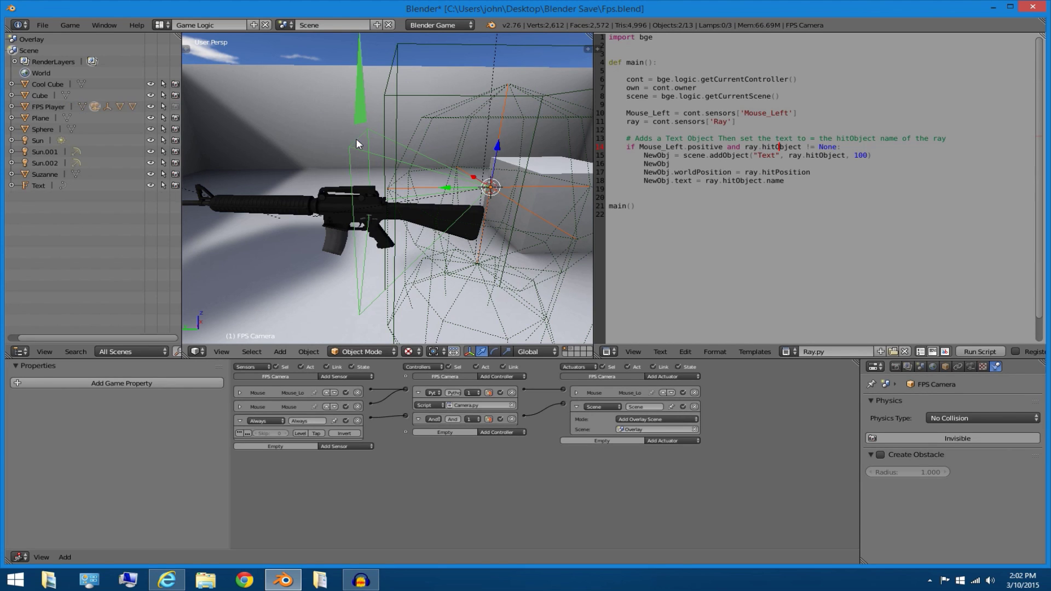
Select the M16's parent empty and scale it down to about 0.4 so the rifle shrinks toward the FPS camera.
{"action": "right_click", "coordinate": [528, 211]}
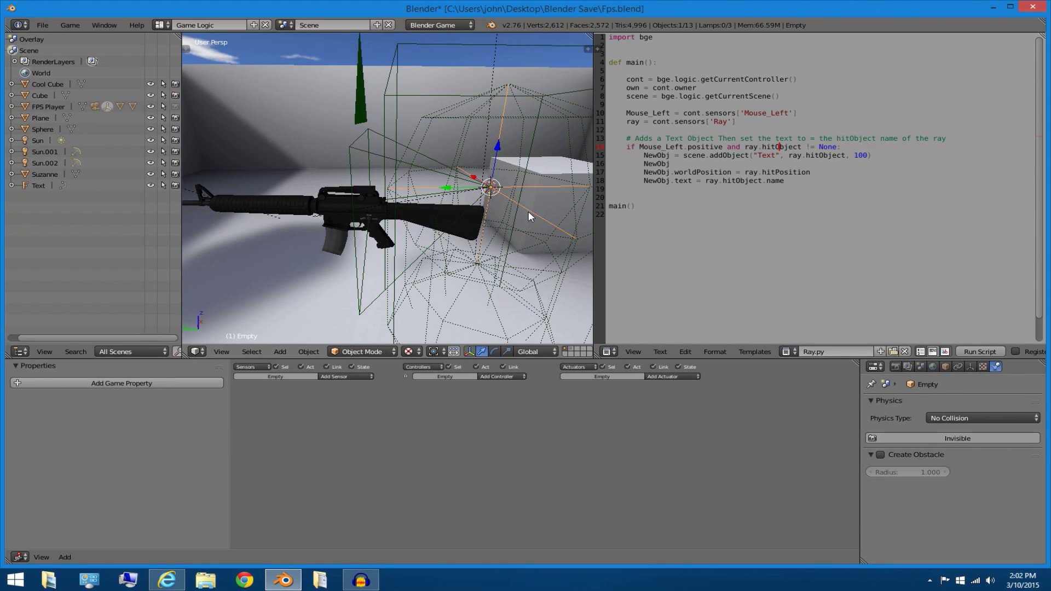
{"action": "right_click", "coordinate": [324, 212]}
{"action": "right_click", "coordinate": [502, 189]}
{"action": "scroll", "coordinate": [477, 351], "scroll_direction": "down", "scroll_amount": 8}
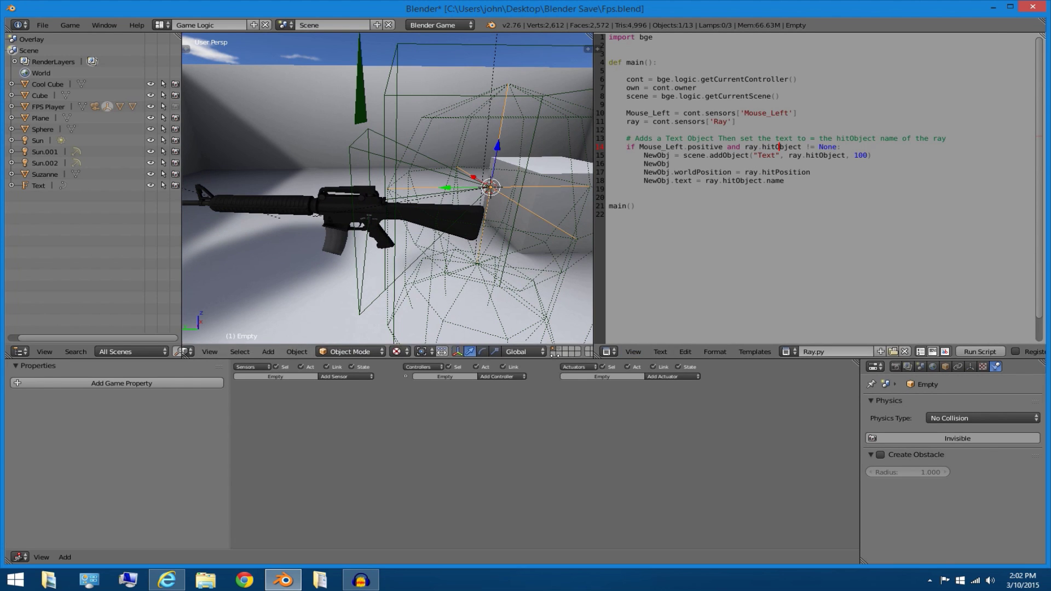
{"action": "scroll", "coordinate": [432, 352], "scroll_direction": "up", "scroll_amount": 1}
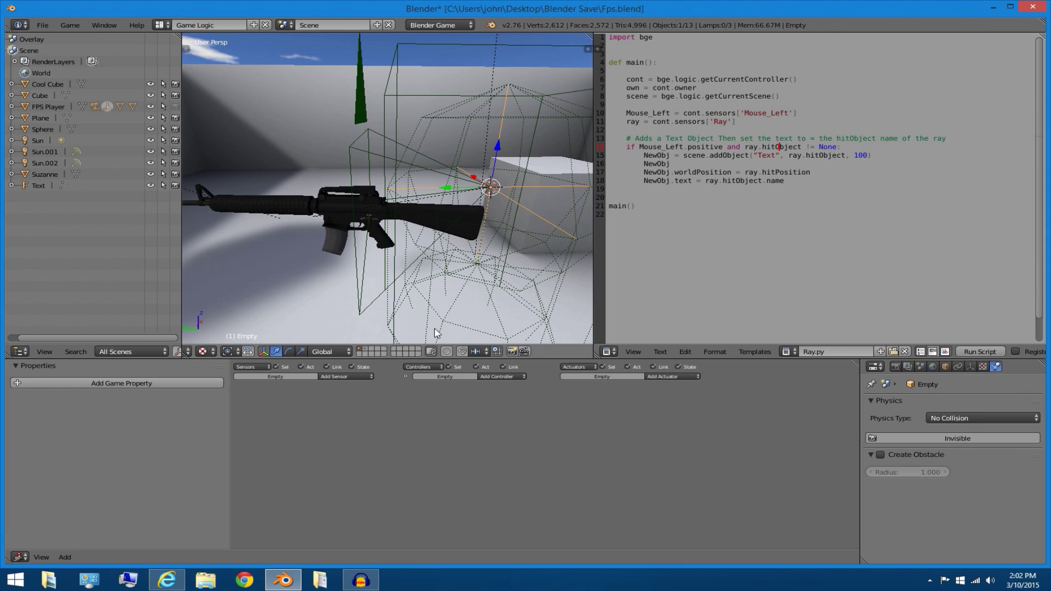
{"action": "middle_click_drag", "start_coordinate": [414, 276], "coordinate": [560, 259]}
{"action": "scroll", "coordinate": [509, 262], "scroll_direction": "down", "scroll_amount": 2}
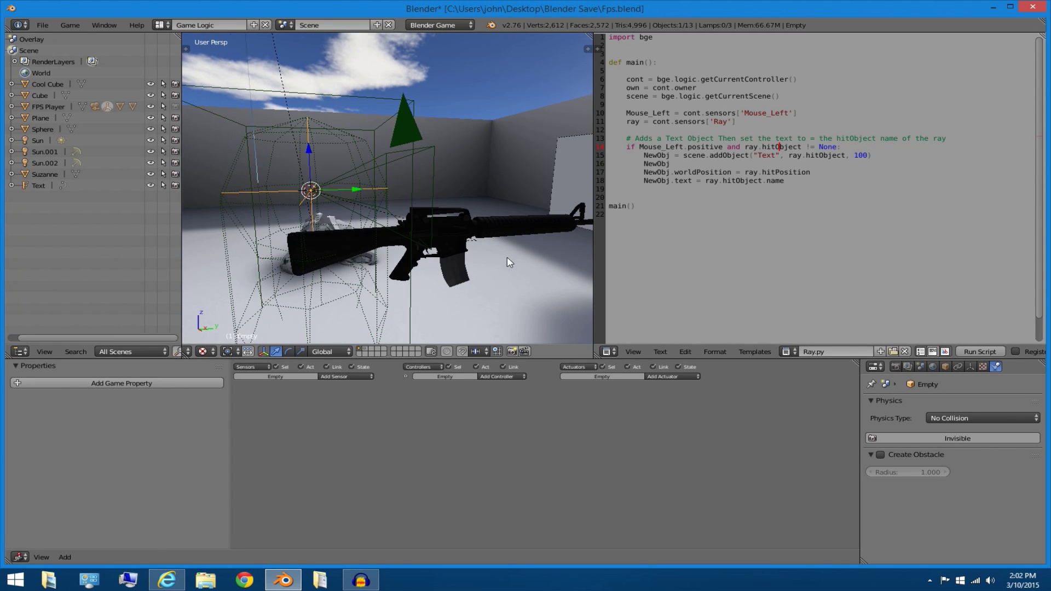
{"action": "scroll", "coordinate": [520, 247], "scroll_direction": "up", "scroll_amount": 2}
{"action": "key", "text": "s"}
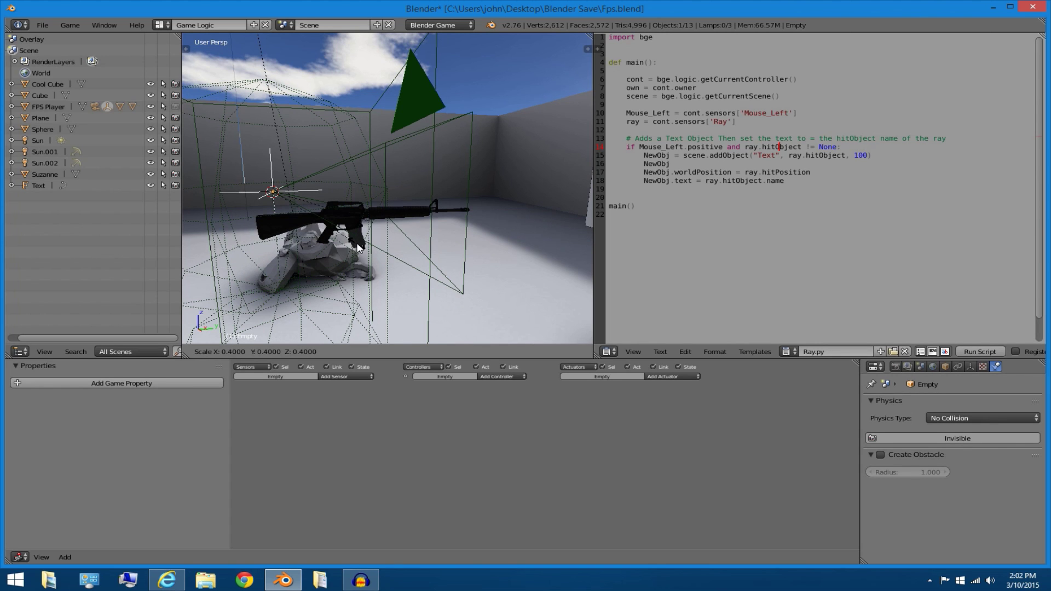
{"action": "left_click", "coordinate": [357, 247]}
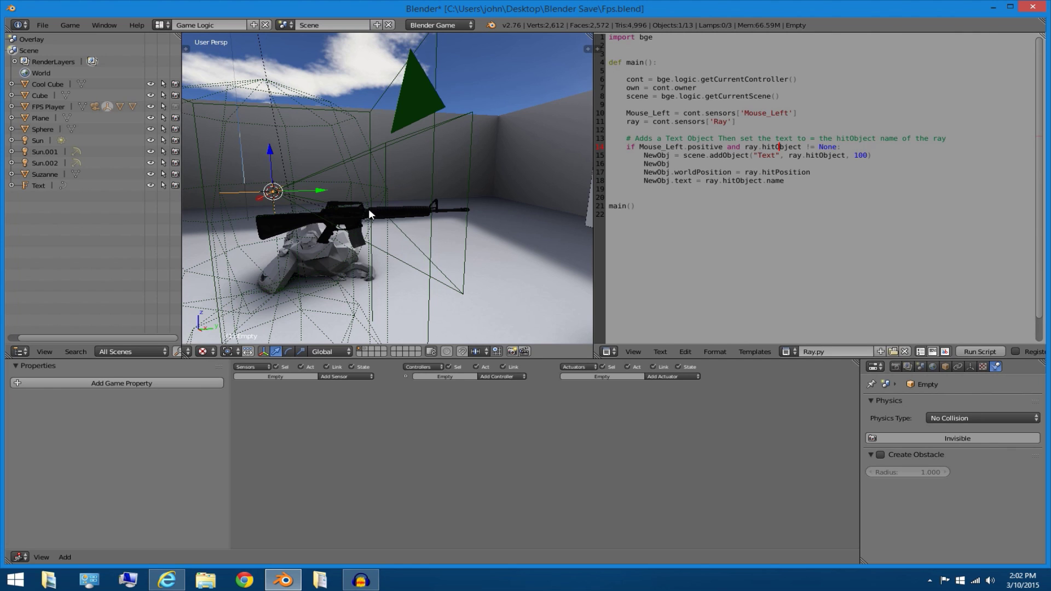
Check the rifle through the FPS camera and scale its parent empty down a little further.
{"action": "middle_click_drag", "start_coordinate": [255, 190], "coordinate": [426, 229]}
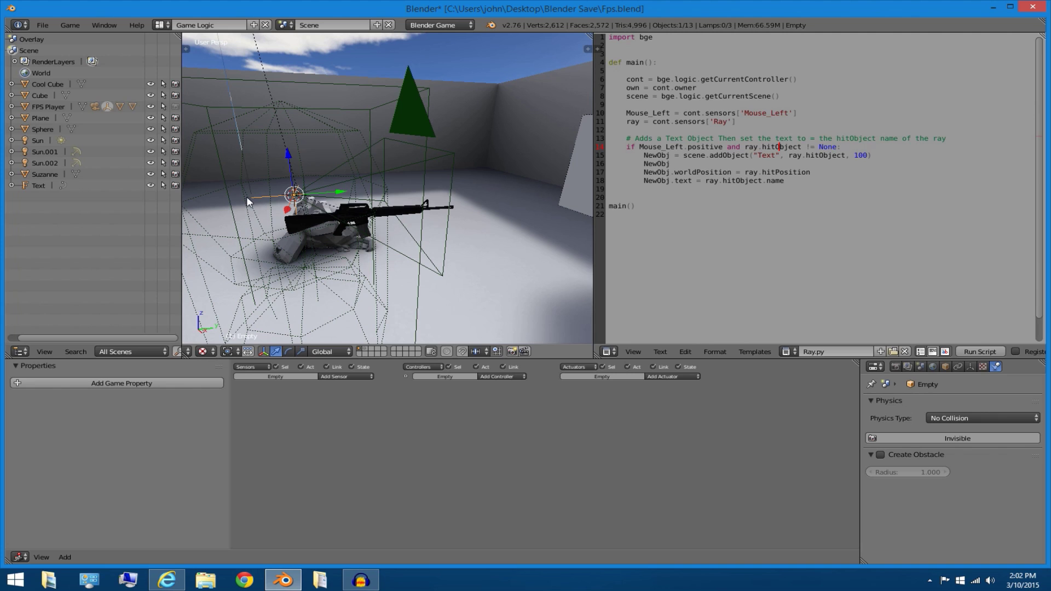
{"action": "scroll", "coordinate": [195, 353], "scroll_direction": "up", "scroll_amount": 5}
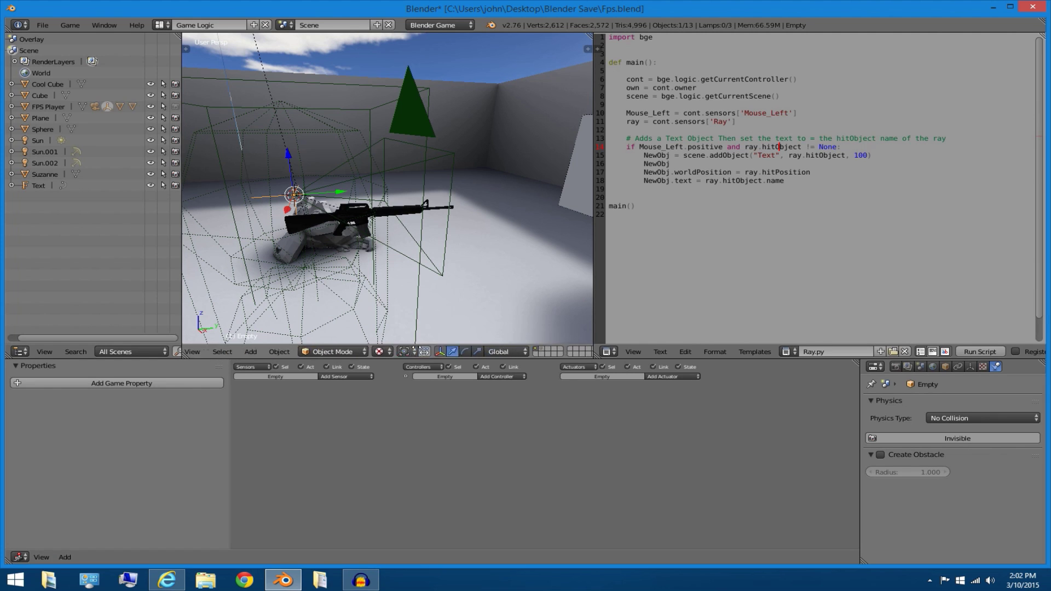
{"action": "left_click", "coordinate": [211, 352]}
{"action": "left_click", "coordinate": [255, 310]}
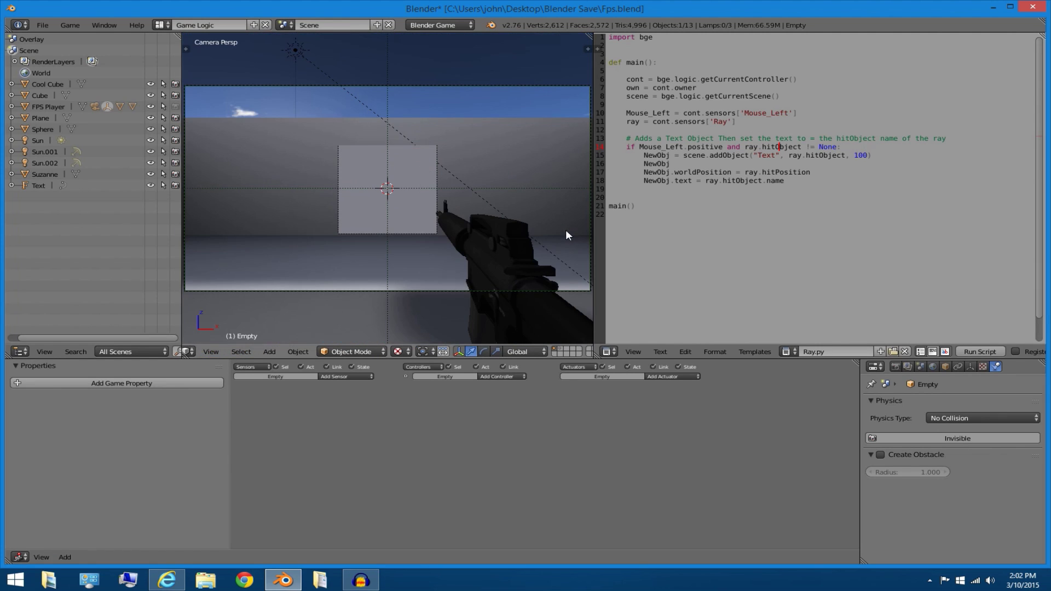
{"action": "middle_click_drag", "start_coordinate": [328, 202], "coordinate": [402, 218]}
{"action": "key", "text": "s"}
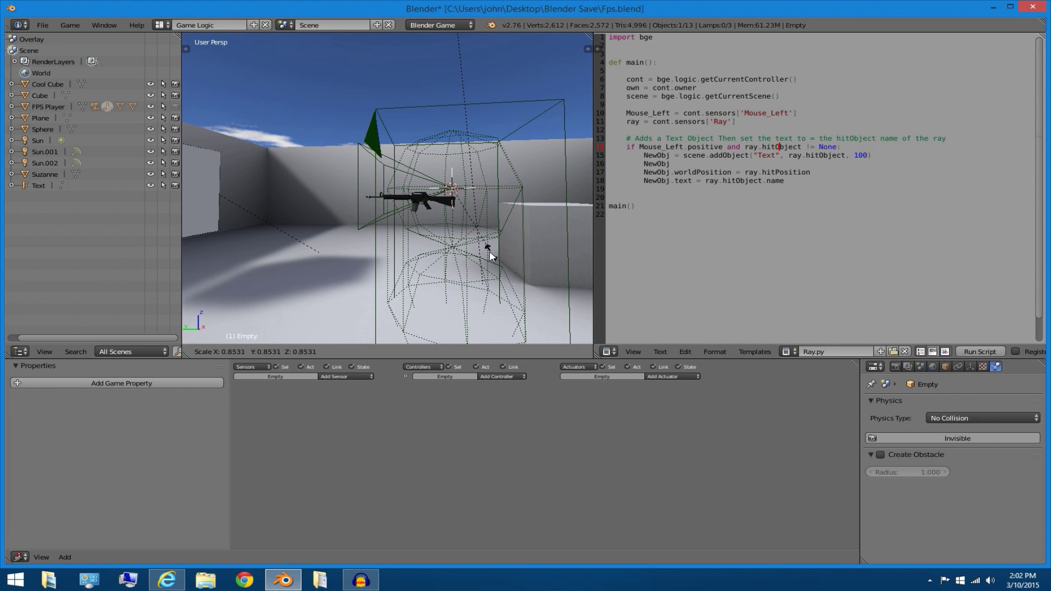
{"action": "left_click", "coordinate": [478, 244]}
Run the game briefly from the camera view to check the shrunken rifle, and stop it.
{"action": "middle_click_drag", "start_coordinate": [400, 209], "coordinate": [426, 215]}
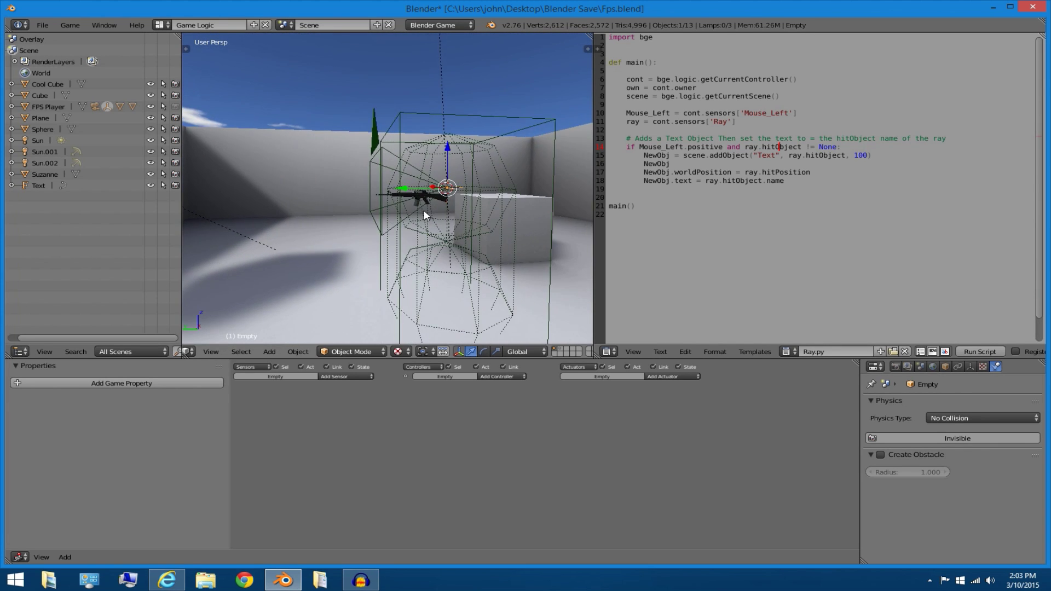
{"action": "left_click", "coordinate": [212, 351]}
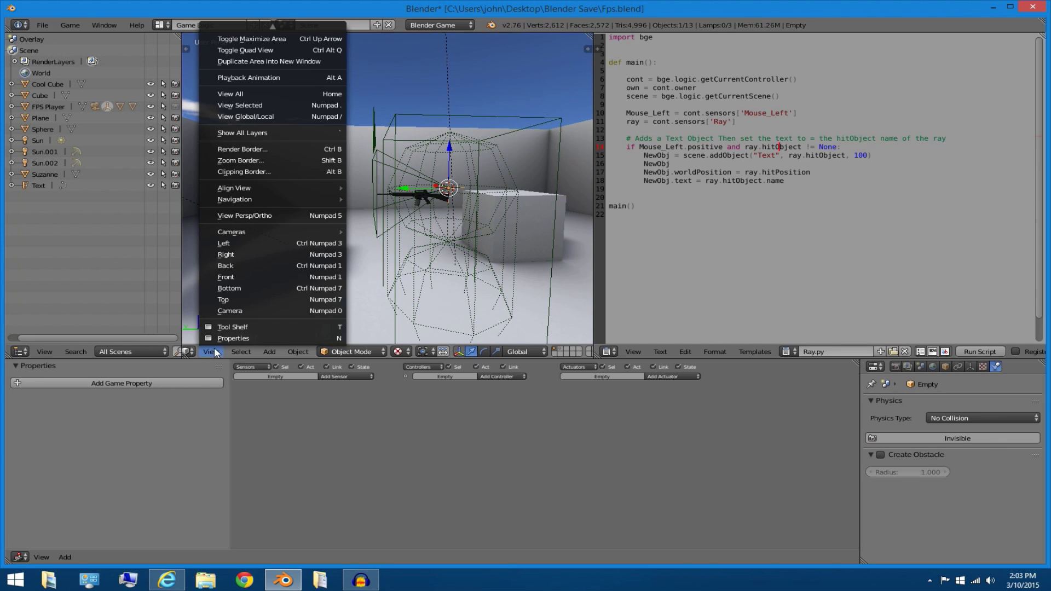
{"action": "left_click", "coordinate": [248, 313]}
{"action": "key", "text": "p"}
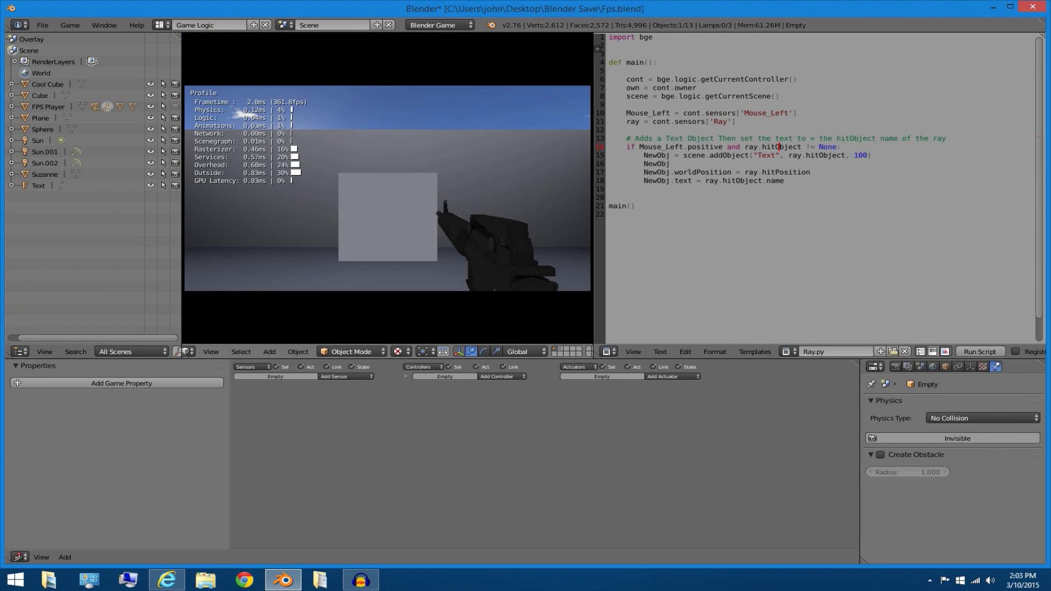
{"action": "key", "text": "Escape"}
Move the empty about -0.06 along the global Y axis and nudge its position in the camera view.
{"action": "key", "text": "g"}
{"action": "key", "text": "y"}
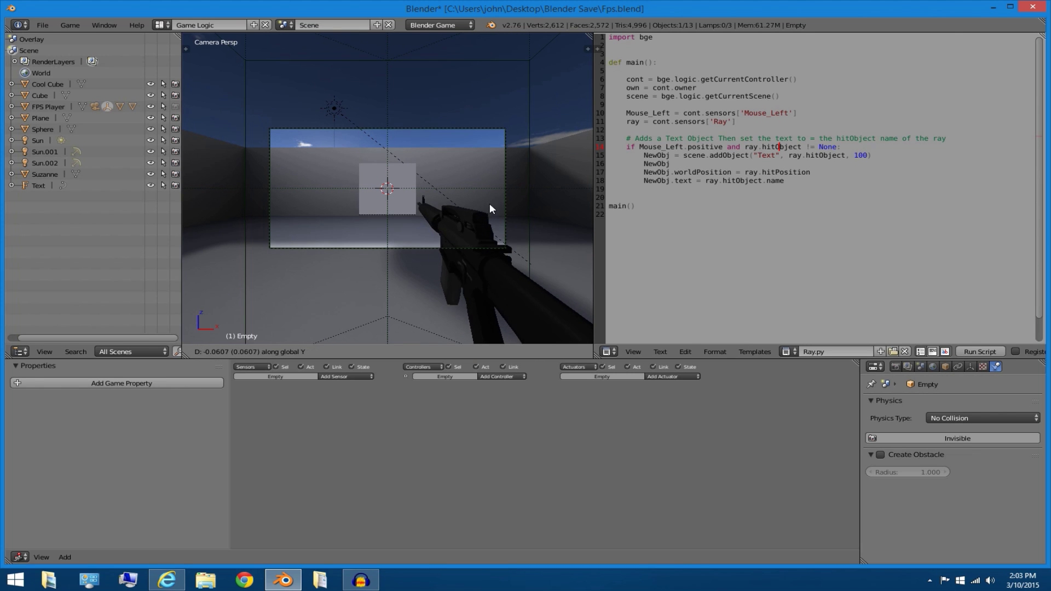
{"action": "left_click", "coordinate": [490, 208]}
{"action": "key", "text": "g"}
{"action": "left_click", "coordinate": [439, 149]}
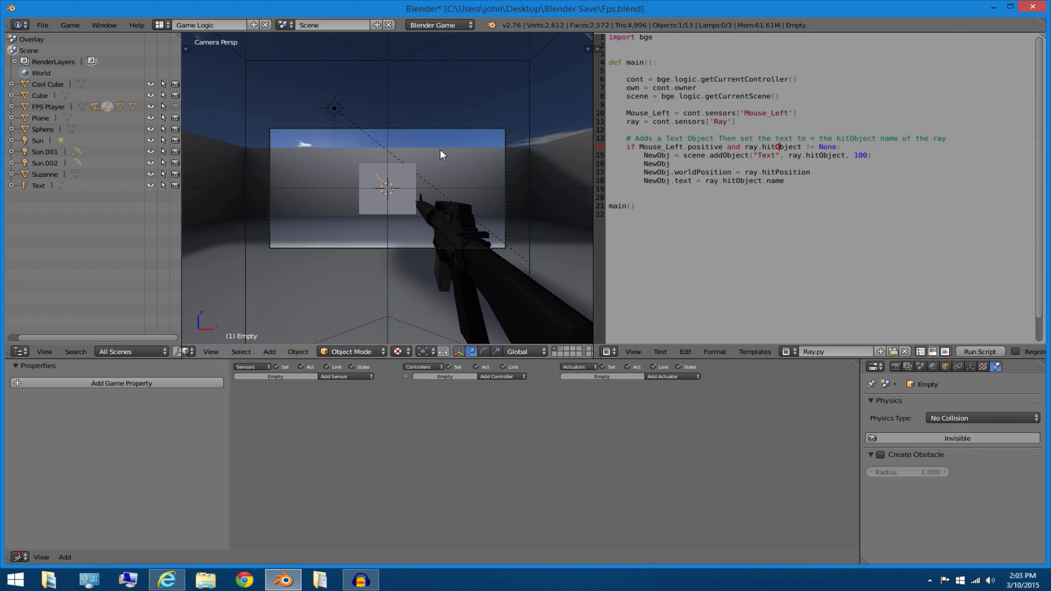
Play-test the game by walking around the cubes and walls with the repositioned rifle, and stop it.
{"action": "scroll", "coordinate": [439, 164], "scroll_direction": "up", "scroll_amount": 1}
{"action": "key", "text": "p"}
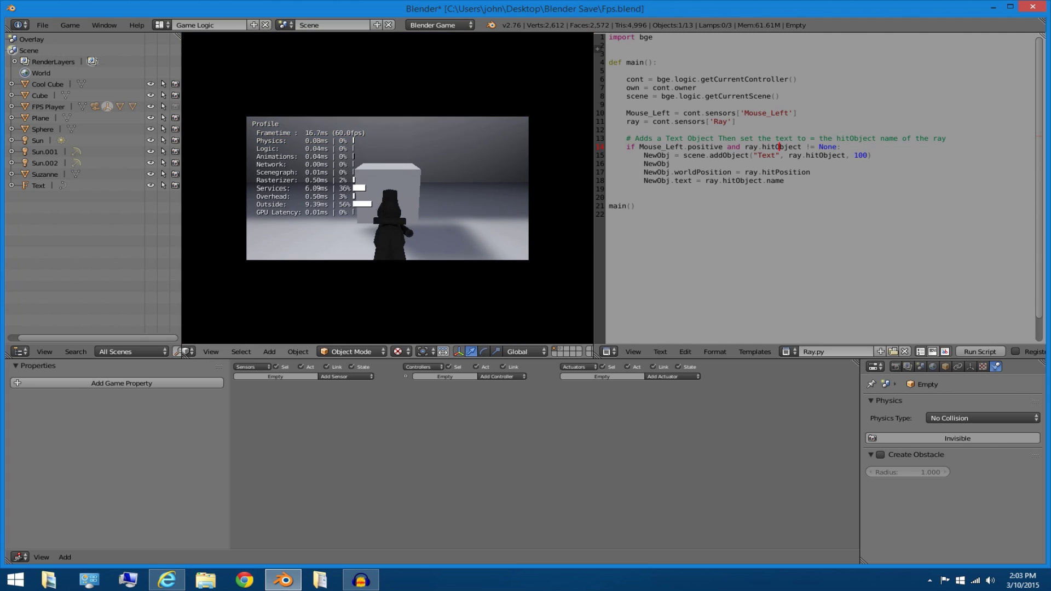
{"action": "key", "text": "w"}
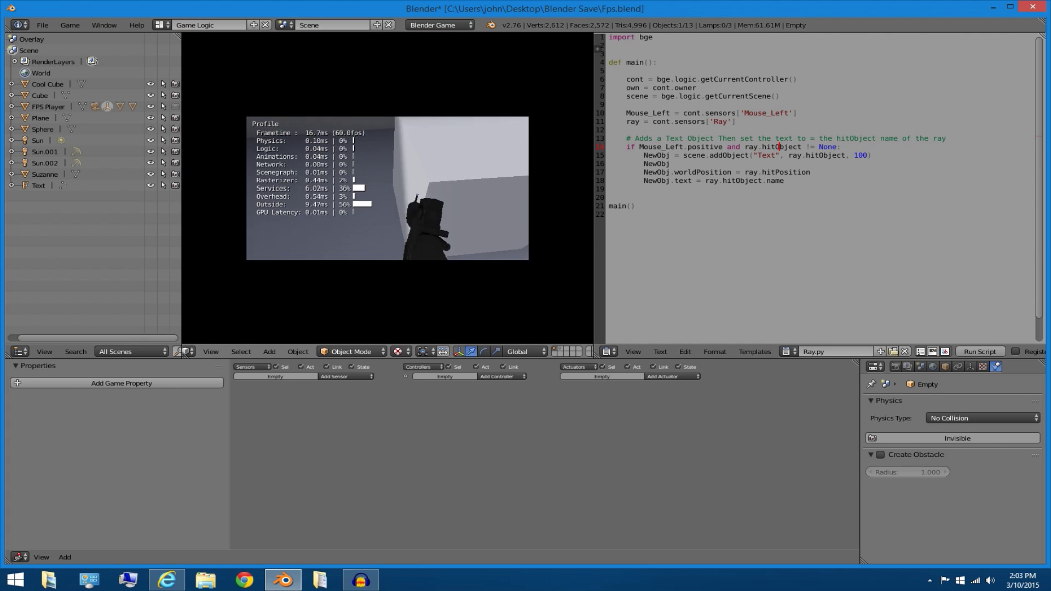
{"action": "key", "text": "d"}
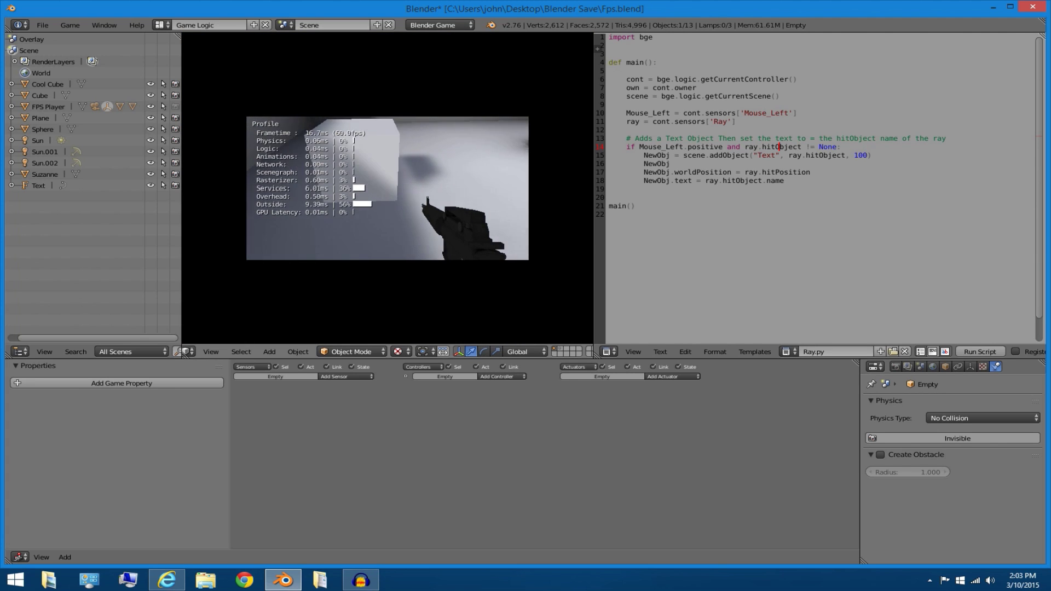
{"action": "key", "text": "Escape"}
Disconnect the FPS camera's Add Overlay Scene actuator from its And controller.
{"action": "right_click", "coordinate": [449, 229]}
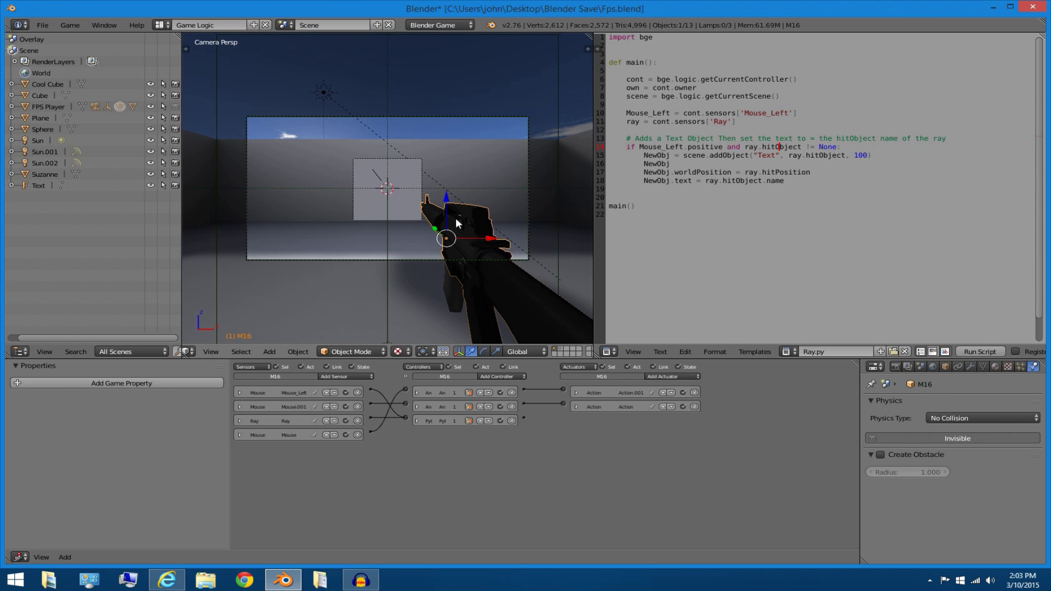
{"action": "left_click", "coordinate": [979, 436]}
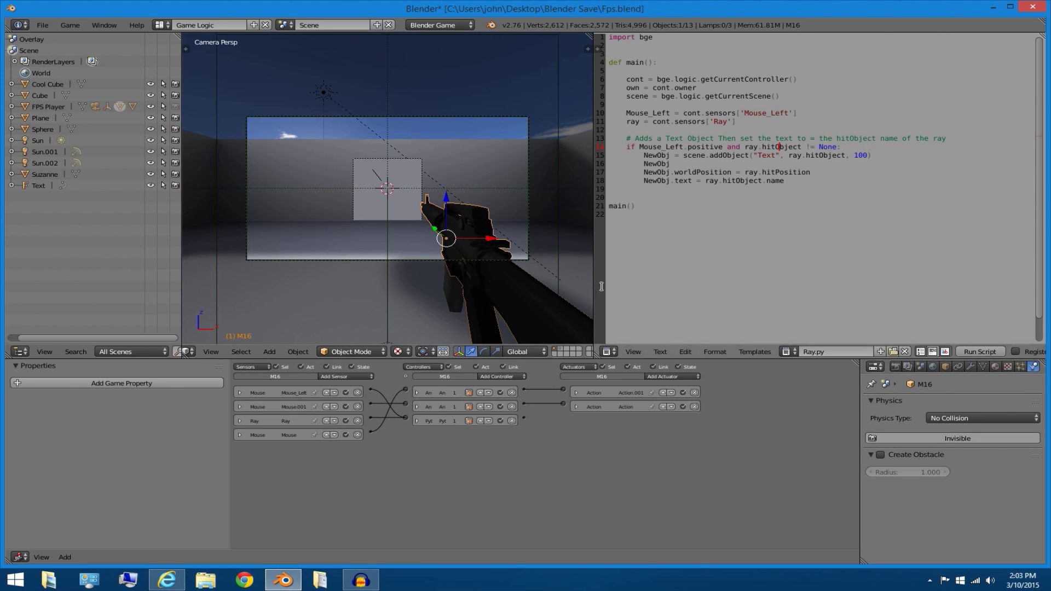
{"action": "right_click", "coordinate": [525, 252]}
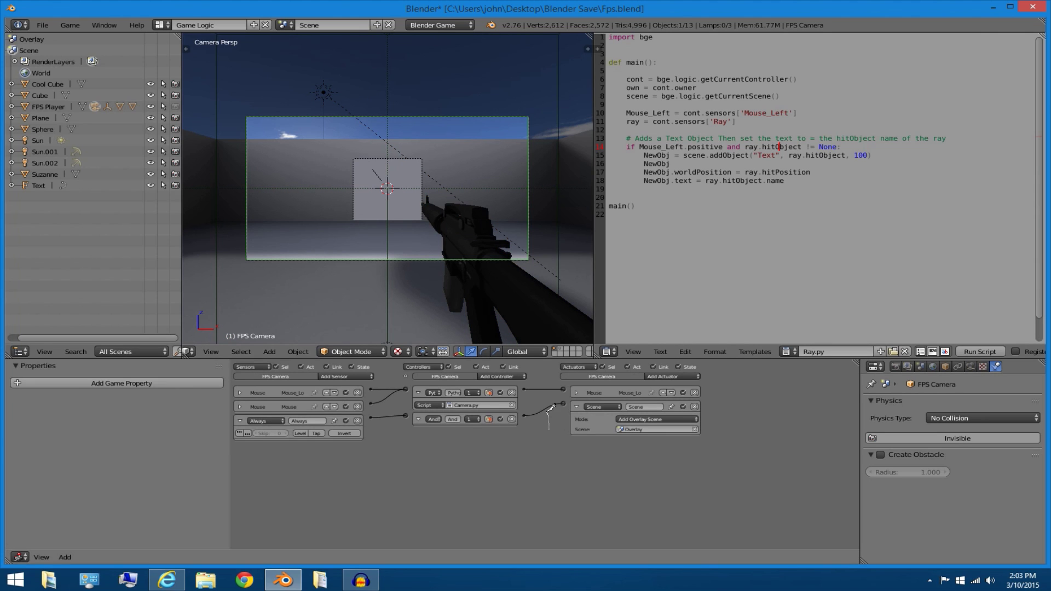
{"action": "left_click_drag", "start_coordinate": [545, 406], "coordinate": [542, 397], "text": "ctrl"}
{"action": "scroll", "coordinate": [414, 184], "scroll_direction": "up", "scroll_amount": 2}
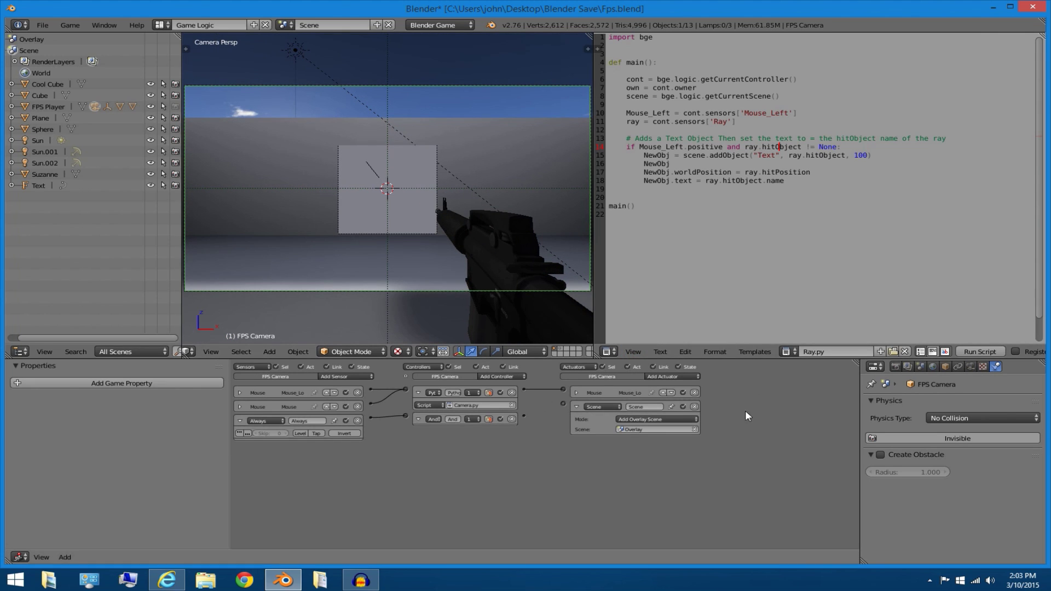
Play-test the game without the overlay, aiming and firing the rifle at the walls and objects, and stop it.
{"action": "key", "text": "p"}
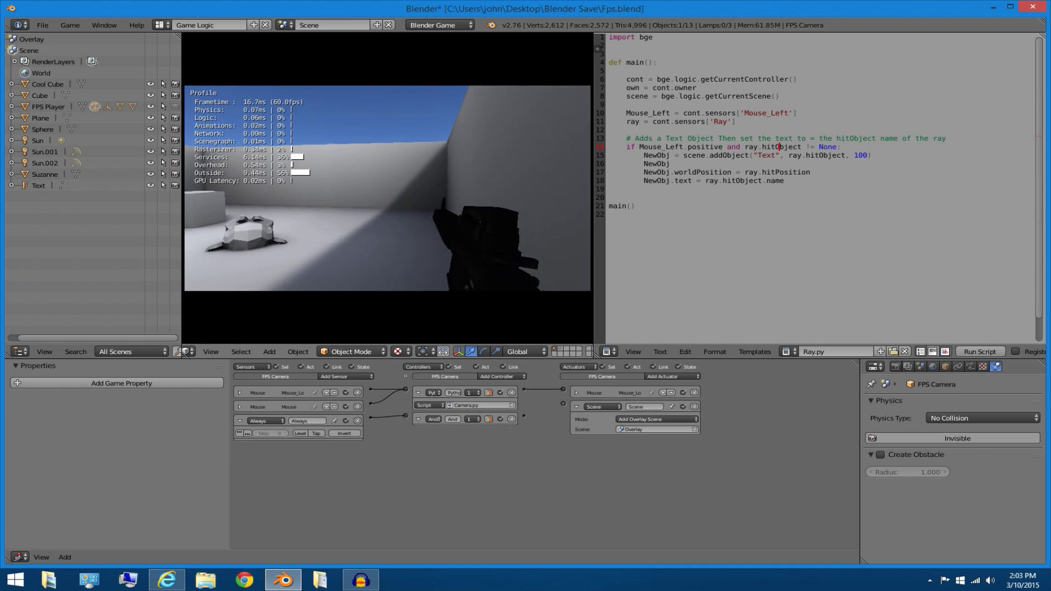
{"action": "left_click", "coordinate": [387, 188]}
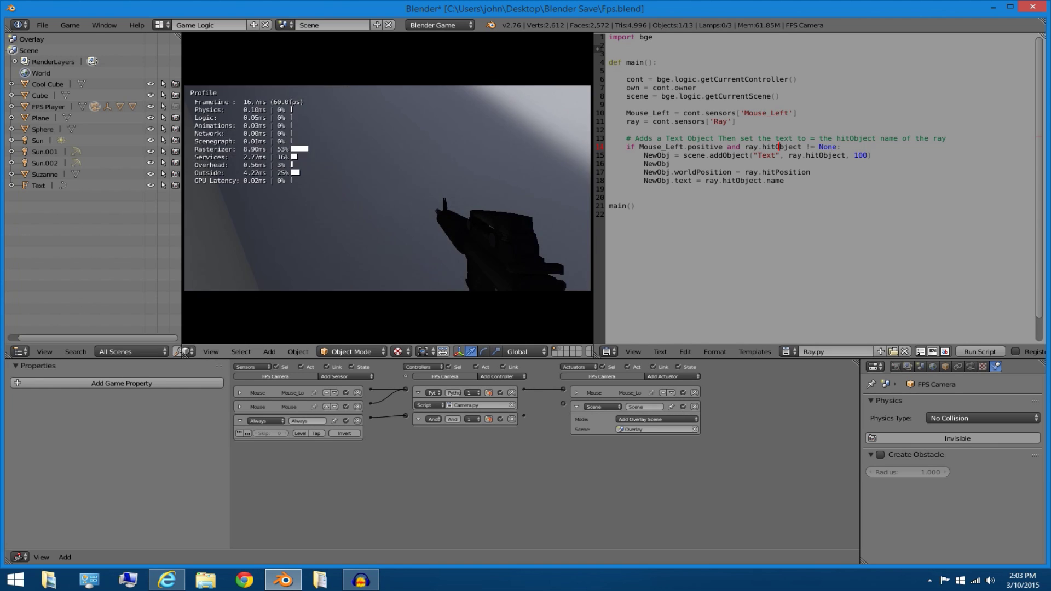
{"action": "right_click", "coordinate": [388, 189]}
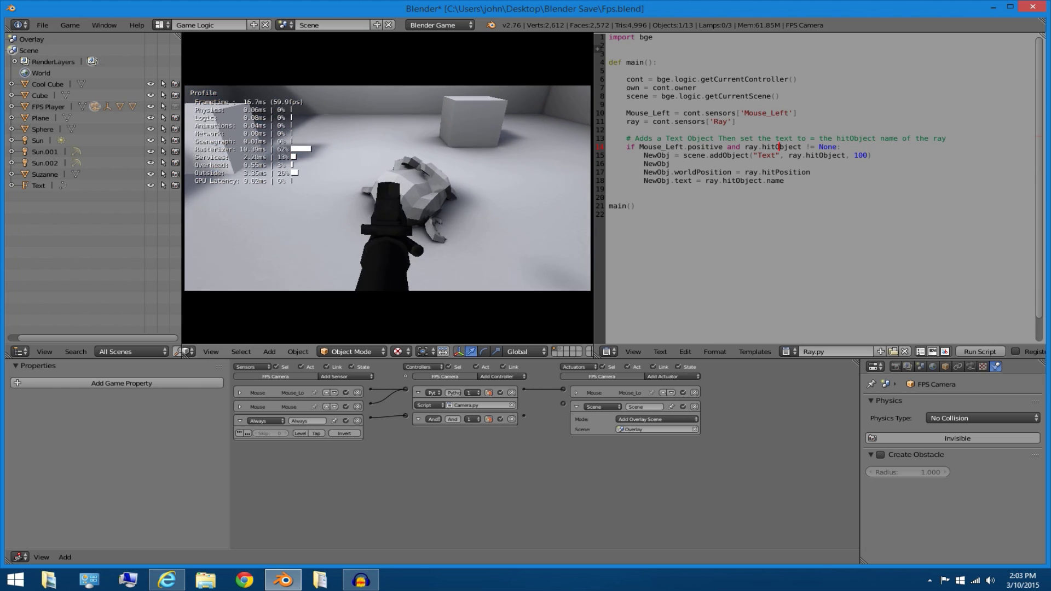
{"action": "left_click", "coordinate": [387, 188]}
{"action": "left_click", "coordinate": [388, 188]}
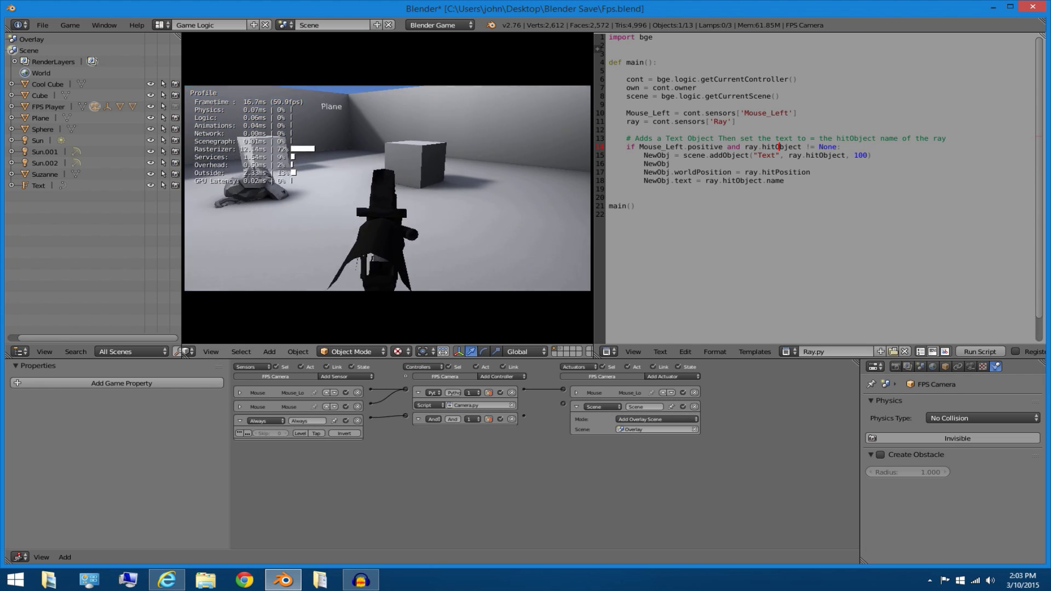
{"action": "left_click", "coordinate": [387, 189]}
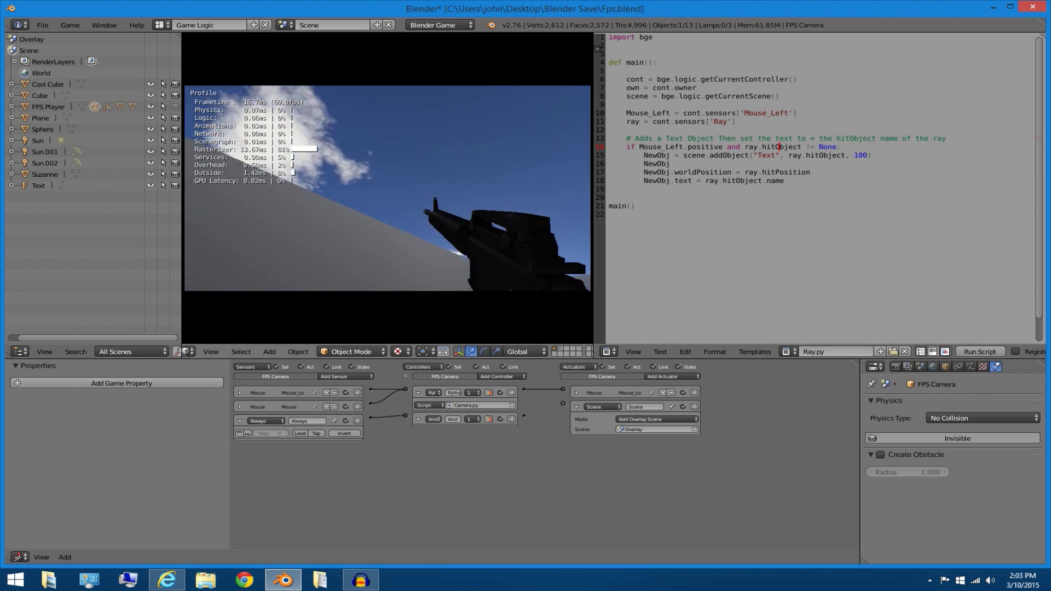
{"action": "key", "text": "Escape"}
Inspect the rifle and its parent empty outside the camera view, try scaling the empty, and clear the selection.
{"action": "middle_click_drag", "start_coordinate": [280, 179], "coordinate": [422, 193]}
{"action": "right_click", "coordinate": [433, 199]}
{"action": "scroll", "coordinate": [433, 201], "scroll_direction": "down", "scroll_amount": 2}
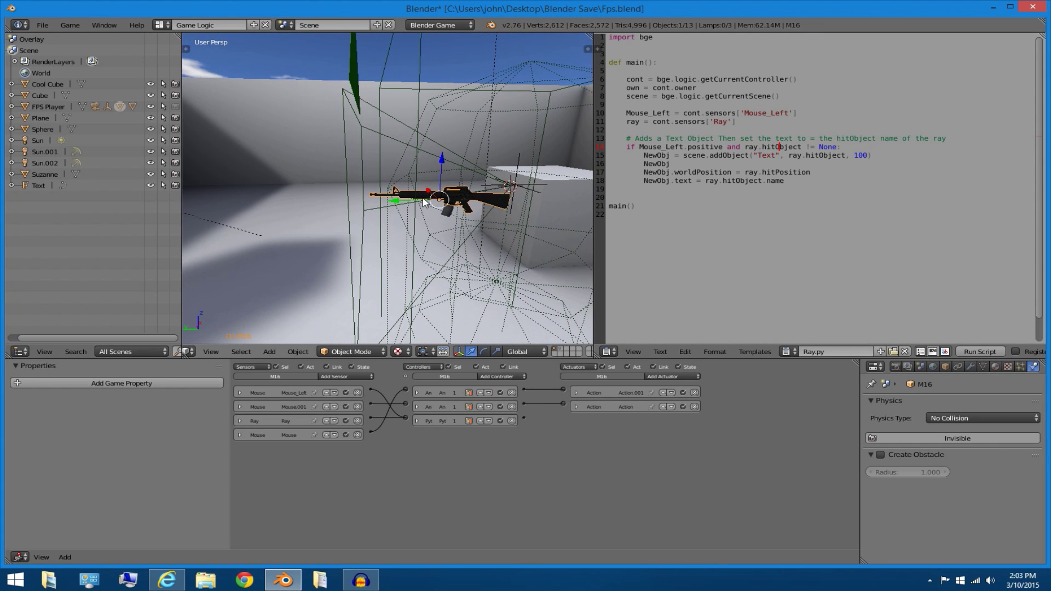
{"action": "right_click", "coordinate": [524, 187]}
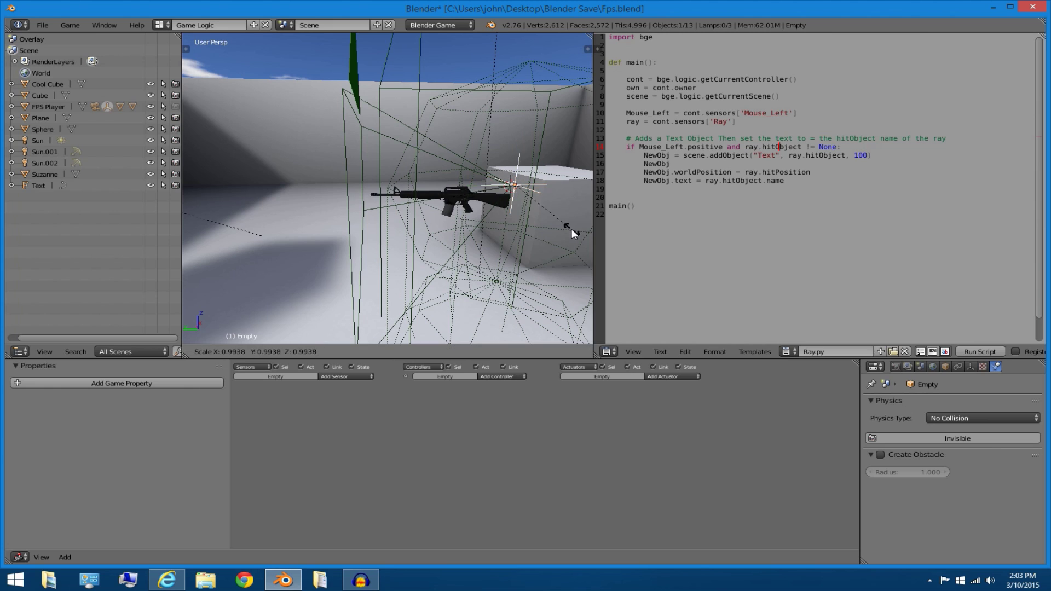
{"action": "key", "text": "a"}
Select the FPS Player object and examine its collision bounds, camera and rifle in the room from several angles.
{"action": "middle_click_drag", "start_coordinate": [566, 228], "coordinate": [460, 152]}
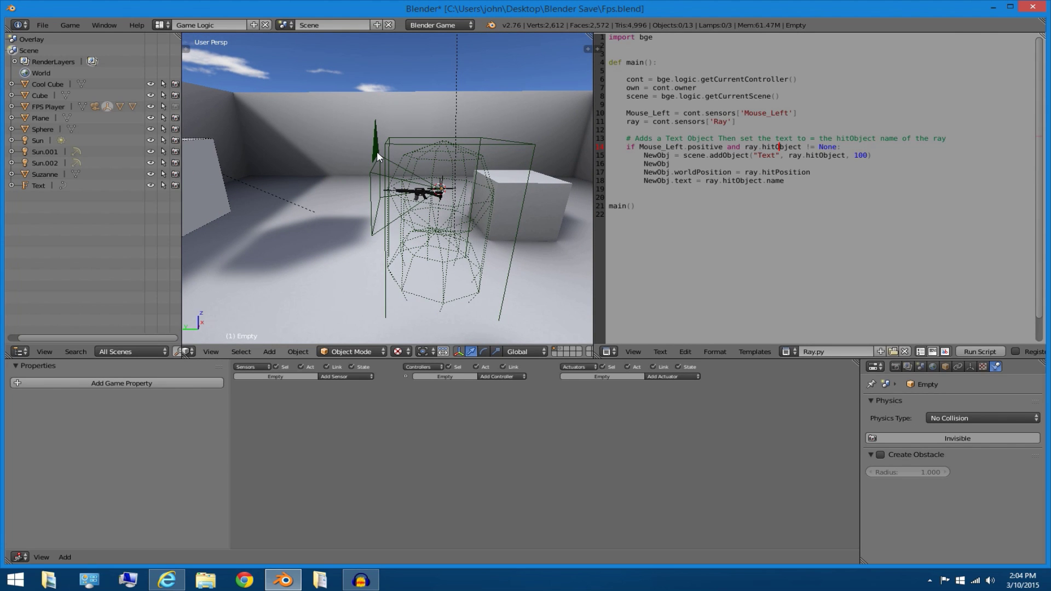
{"action": "middle_click_drag", "start_coordinate": [376, 151], "coordinate": [459, 135]}
{"action": "right_click", "coordinate": [487, 146]}
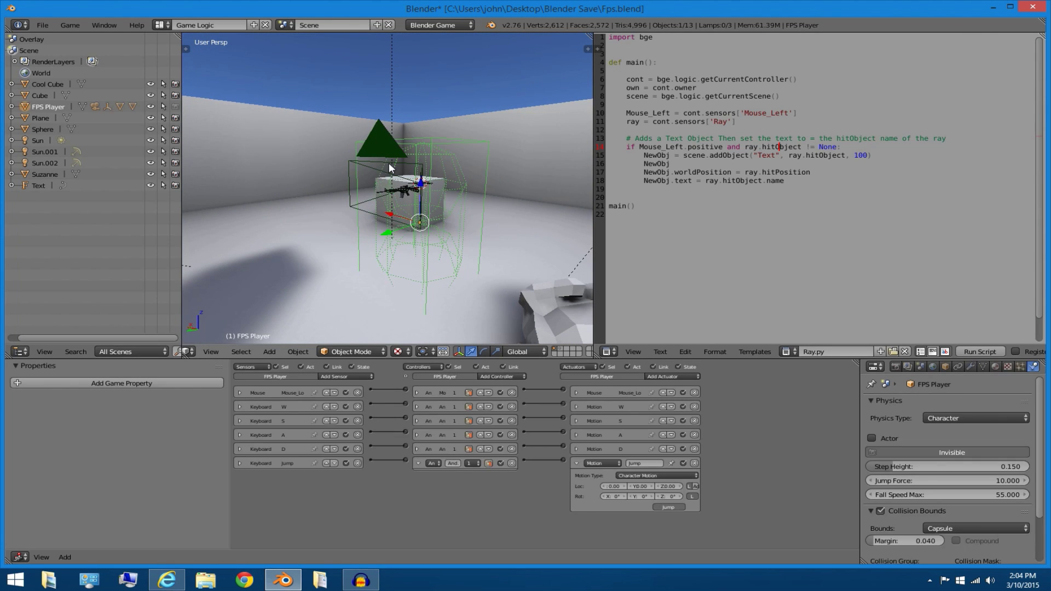
{"action": "right_click", "coordinate": [388, 163]}
{"action": "right_click", "coordinate": [484, 222]}
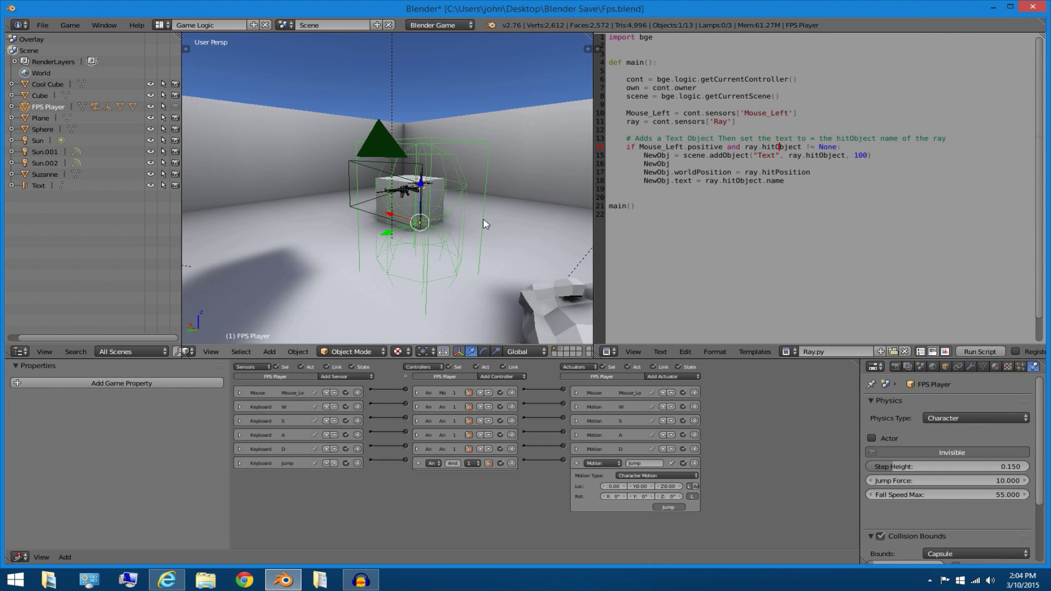
{"action": "right_click", "coordinate": [375, 152]}
{"action": "right_click", "coordinate": [492, 146]}
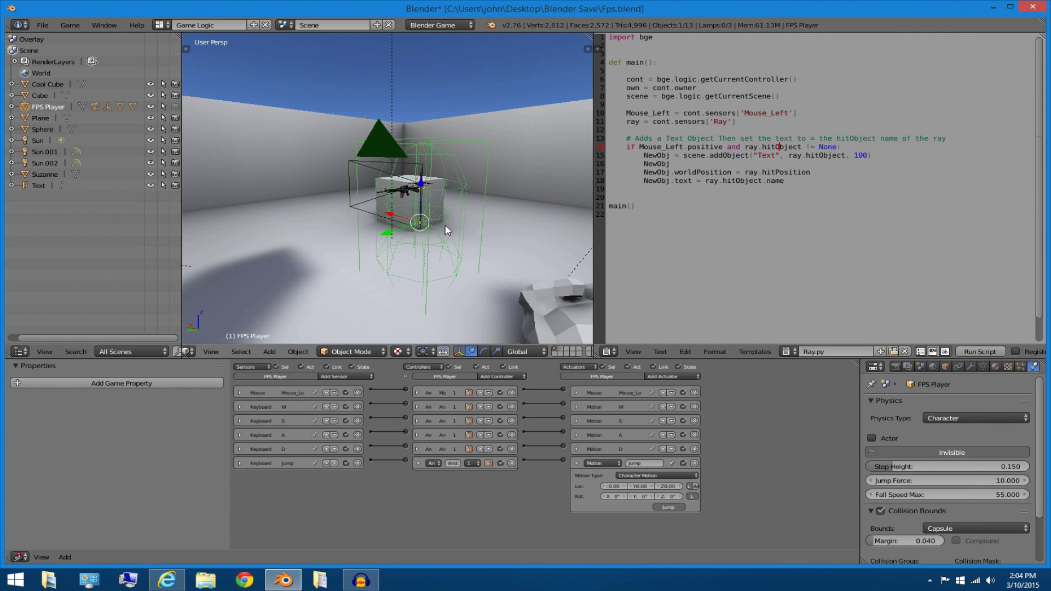
{"action": "middle_click_drag", "start_coordinate": [431, 200], "coordinate": [275, 219]}
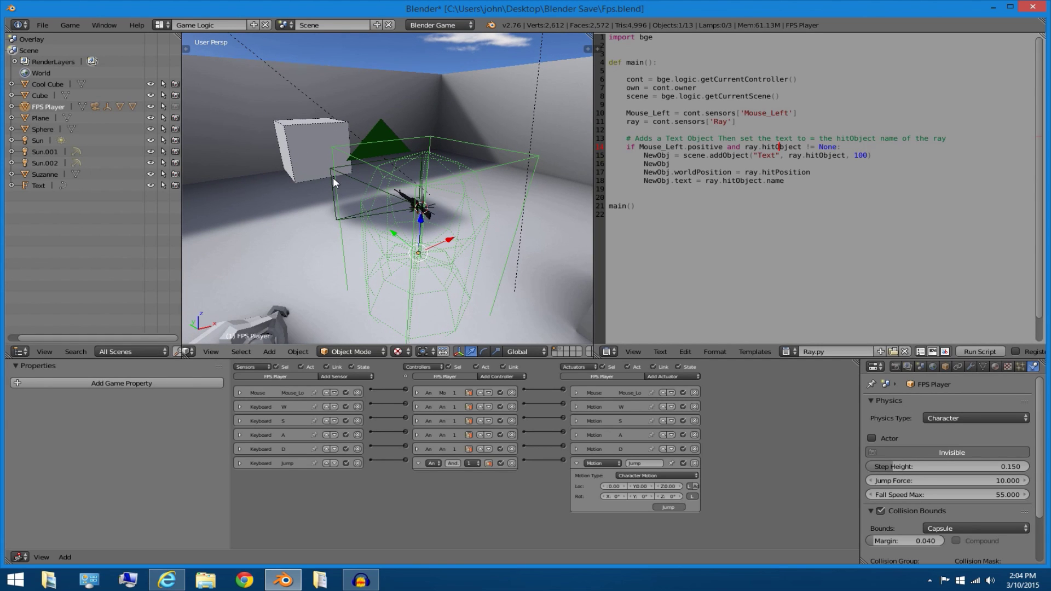
{"action": "middle_click_drag", "start_coordinate": [327, 172], "coordinate": [383, 306]}
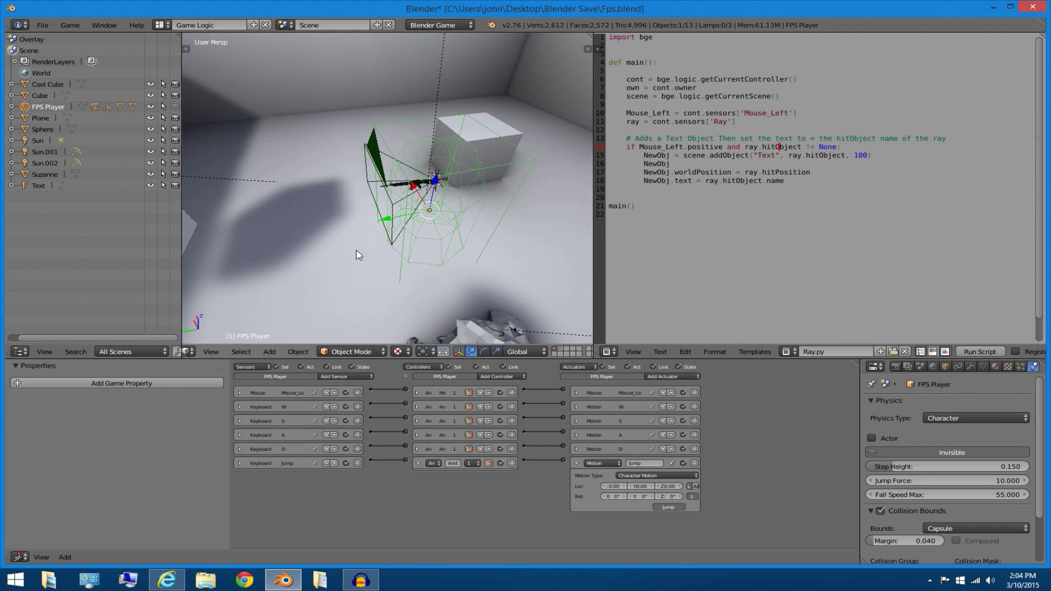